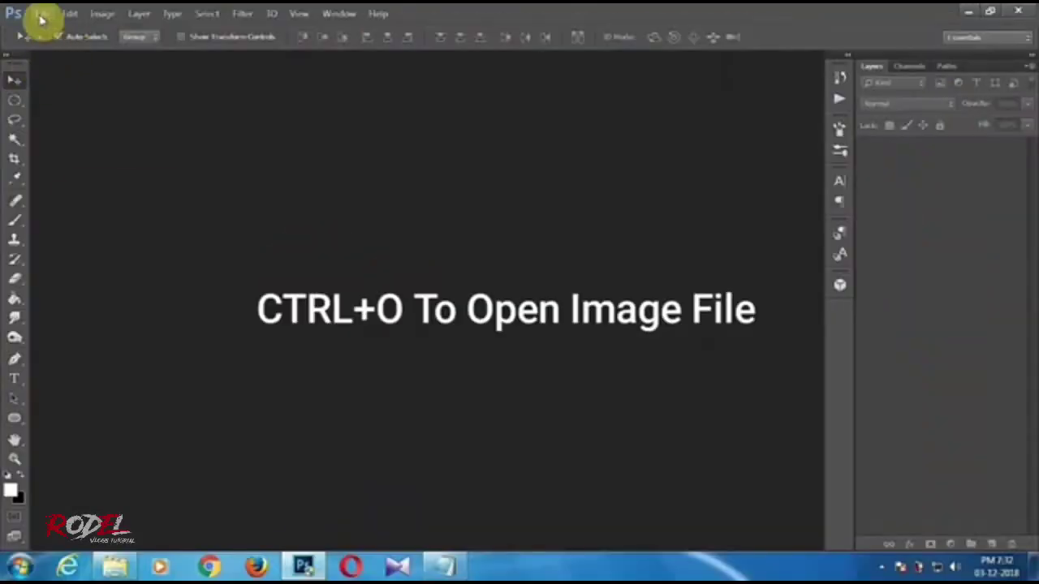
Open Model.JPG from the Work folder and duplicate its Background layer into Background copy
{"action": "left_click", "coordinate": [41, 18]}
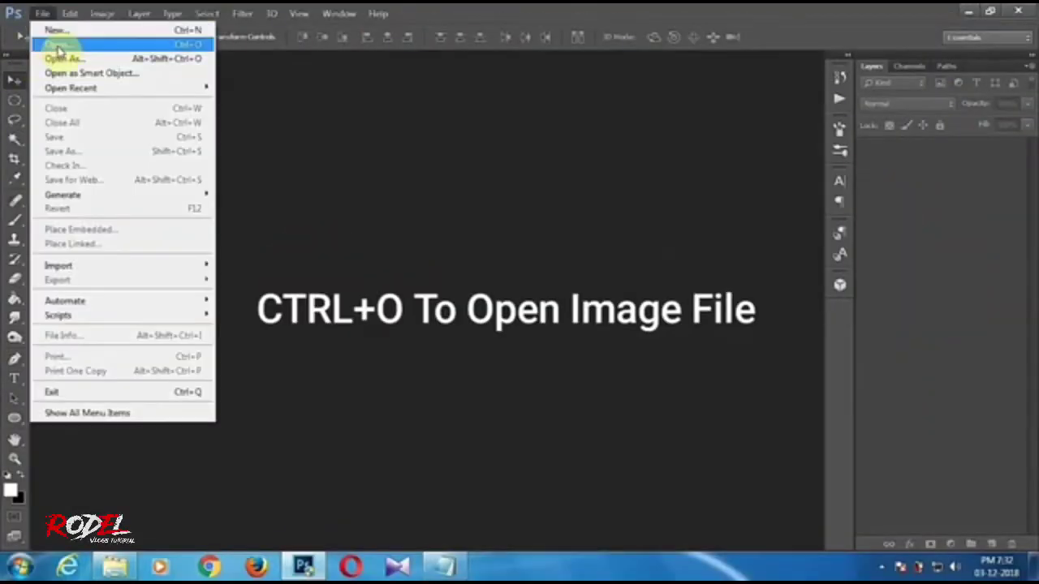
{"action": "left_click", "coordinate": [57, 55]}
{"action": "double_click", "coordinate": [580, 228]}
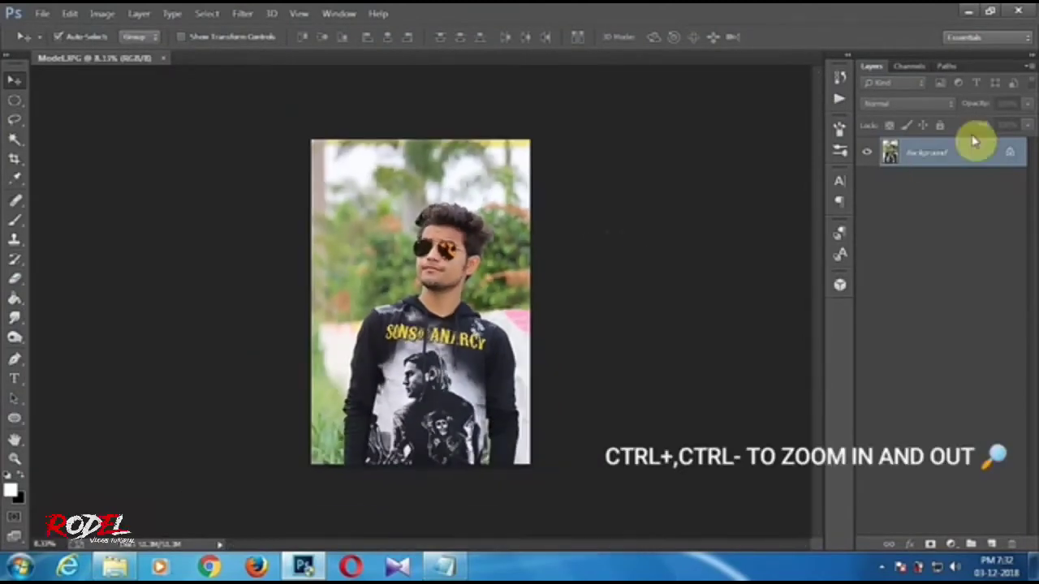
{"action": "mouse_move", "coordinate": [997, 153]}
{"action": "left_mouse_down"}
{"action": "mouse_move", "coordinate": [1007, 484]}
{"action": "mouse_move", "coordinate": [991, 541]}
{"action": "left_mouse_up"}
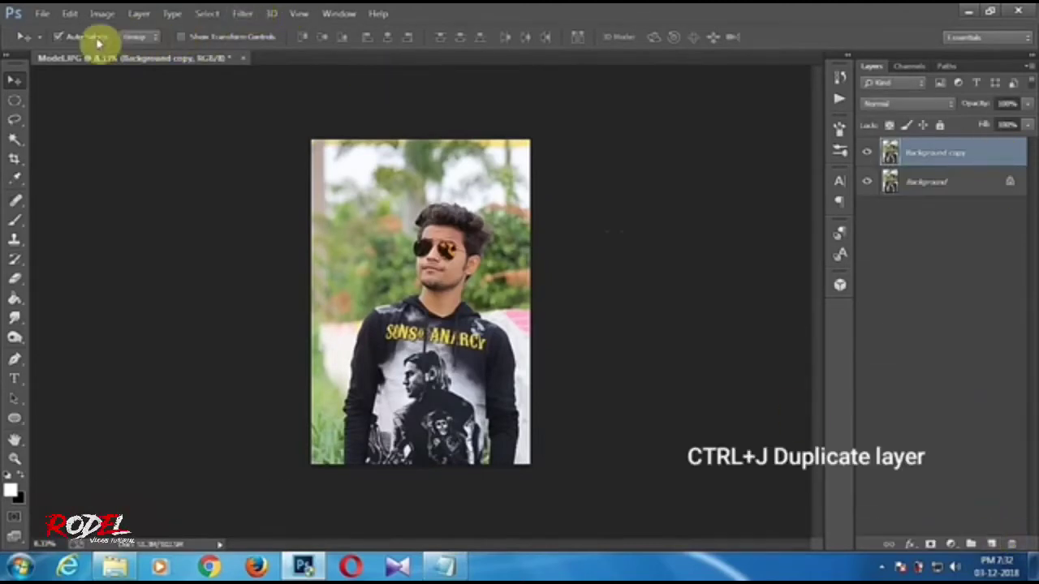
Switch to the Quick Selection Tool and brush over the background along the left, top and right edges
{"action": "right_click", "coordinate": [18, 130]}
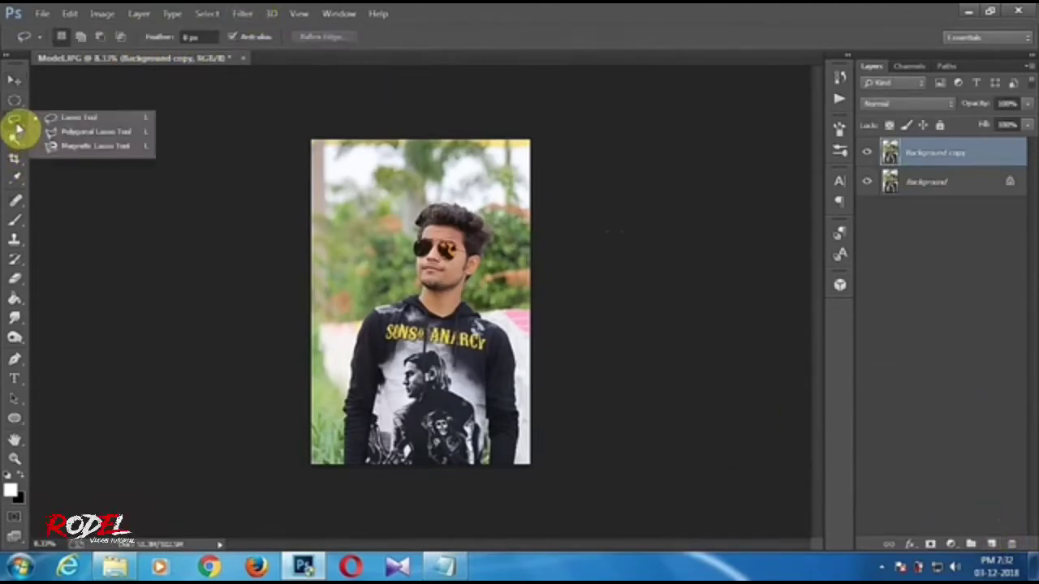
{"action": "left_click", "coordinate": [39, 141]}
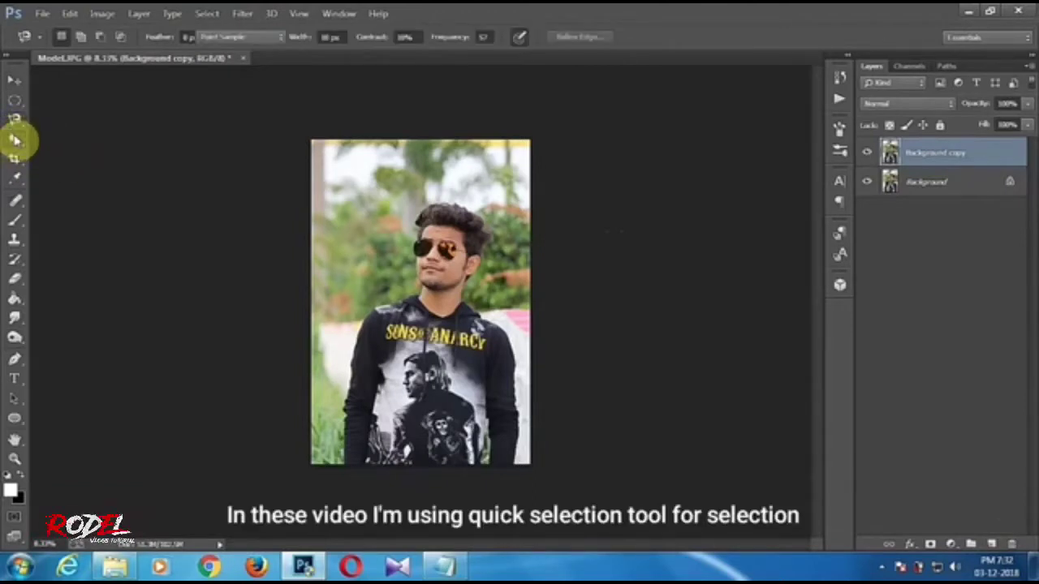
{"action": "right_click", "coordinate": [15, 139]}
{"action": "left_click", "coordinate": [57, 138]}
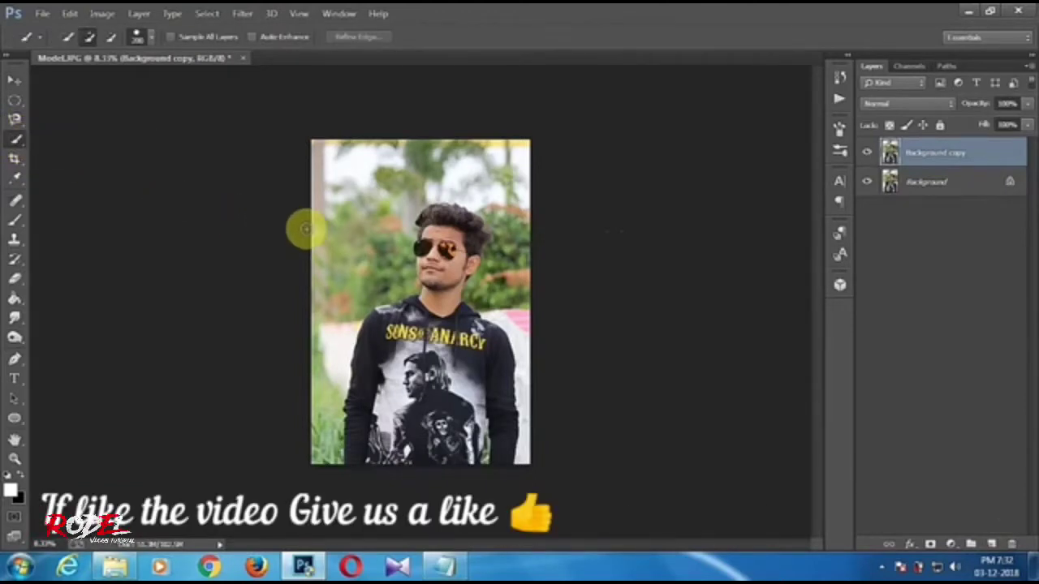
{"action": "mouse_move", "coordinate": [348, 269]}
{"action": "left_mouse_down"}
{"action": "mouse_move", "coordinate": [320, 167]}
{"action": "mouse_move", "coordinate": [321, 125]}
{"action": "mouse_move", "coordinate": [488, 140]}
{"action": "mouse_move", "coordinate": [510, 167]}
{"action": "mouse_move", "coordinate": [526, 276]}
{"action": "left_mouse_up"}
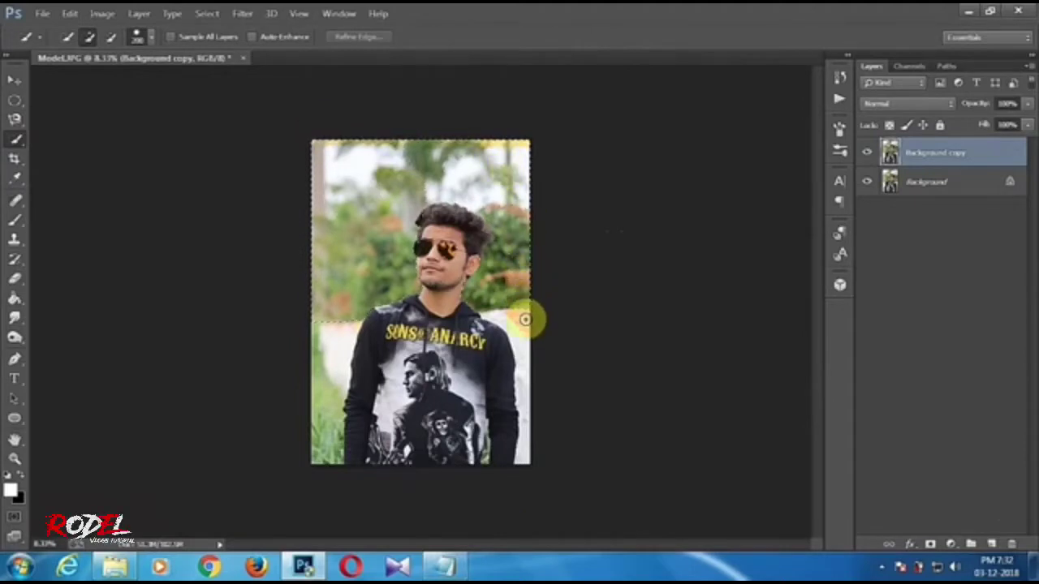
{"action": "left_click_drag", "start_coordinate": [525, 319], "coordinate": [528, 376]}
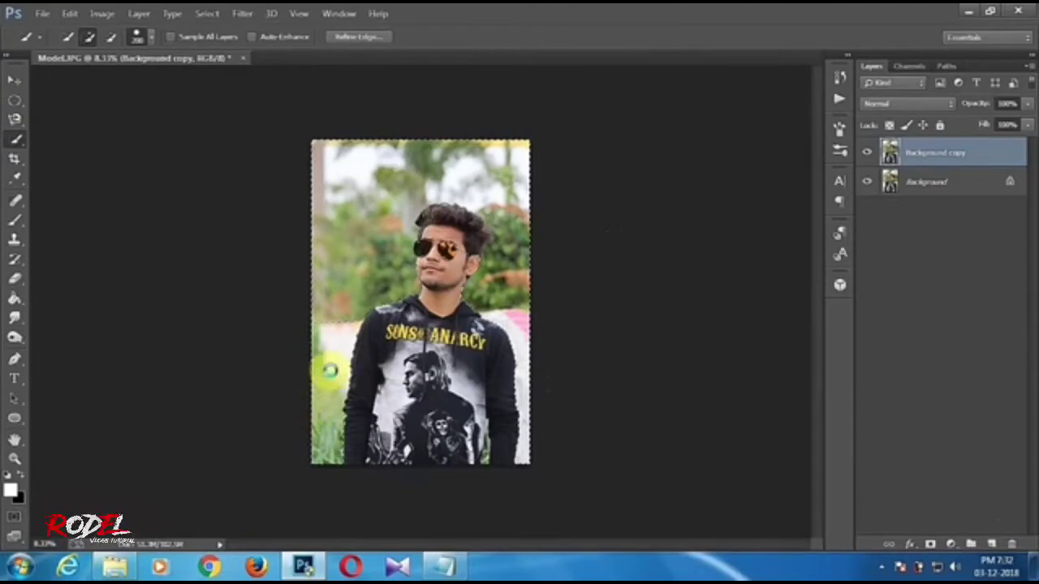
Zoom in on the head, shrink the brush, and subtract the ear from the background selection
{"action": "scroll", "coordinate": [470, 247], "scroll_direction": "up", "scroll_amount": 1}
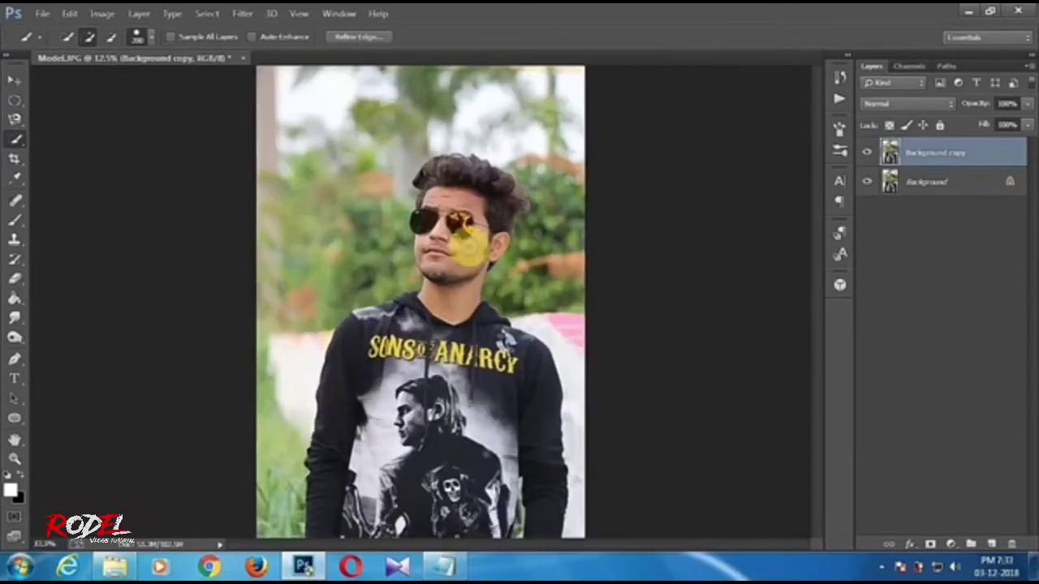
{"action": "scroll", "coordinate": [470, 247], "scroll_direction": "up", "scroll_amount": 1}
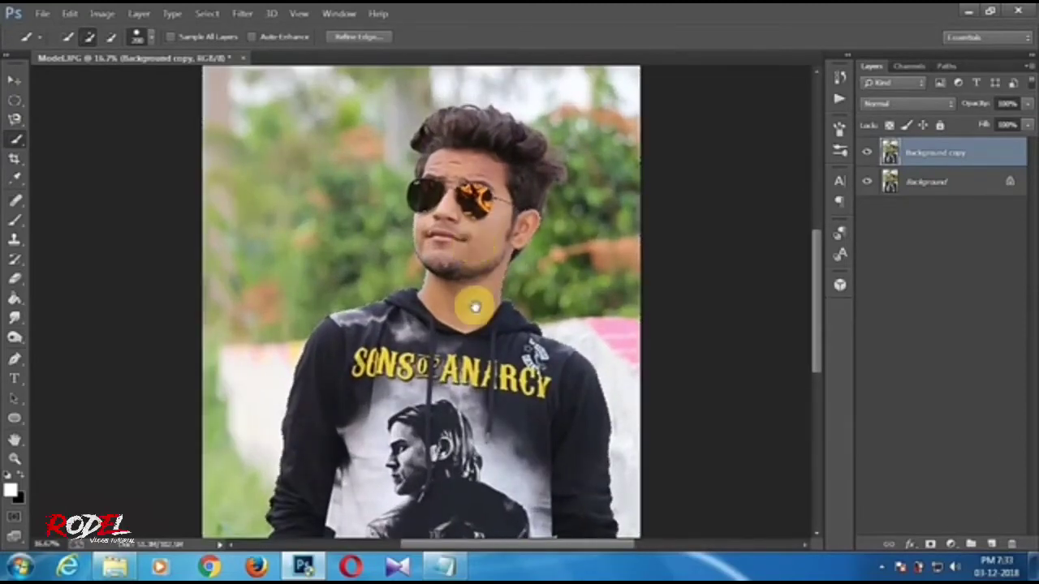
{"action": "scroll", "coordinate": [473, 305], "scroll_direction": "up", "scroll_amount": 2}
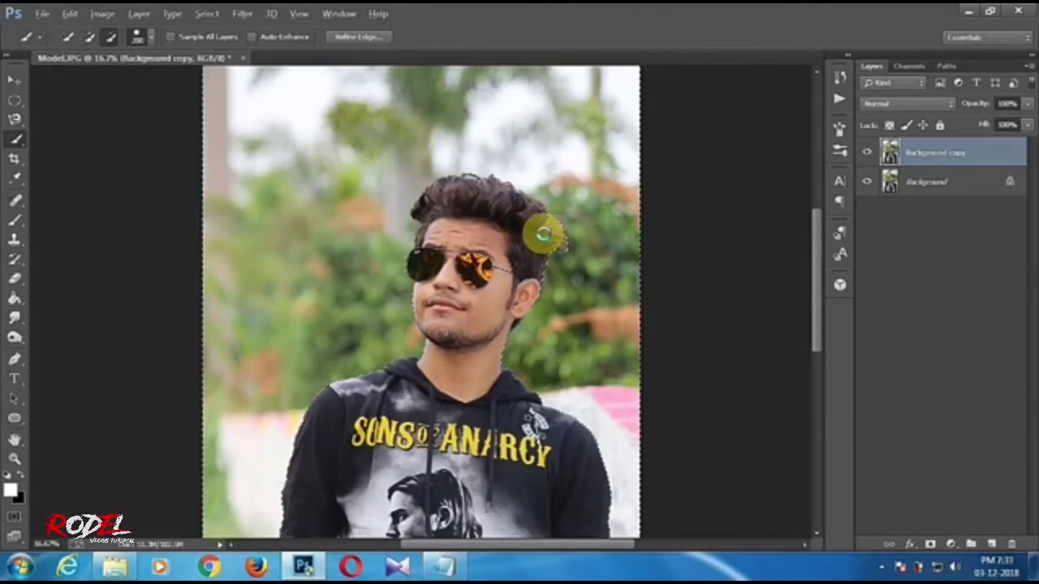
{"action": "key", "text": "ctrl+plus"}
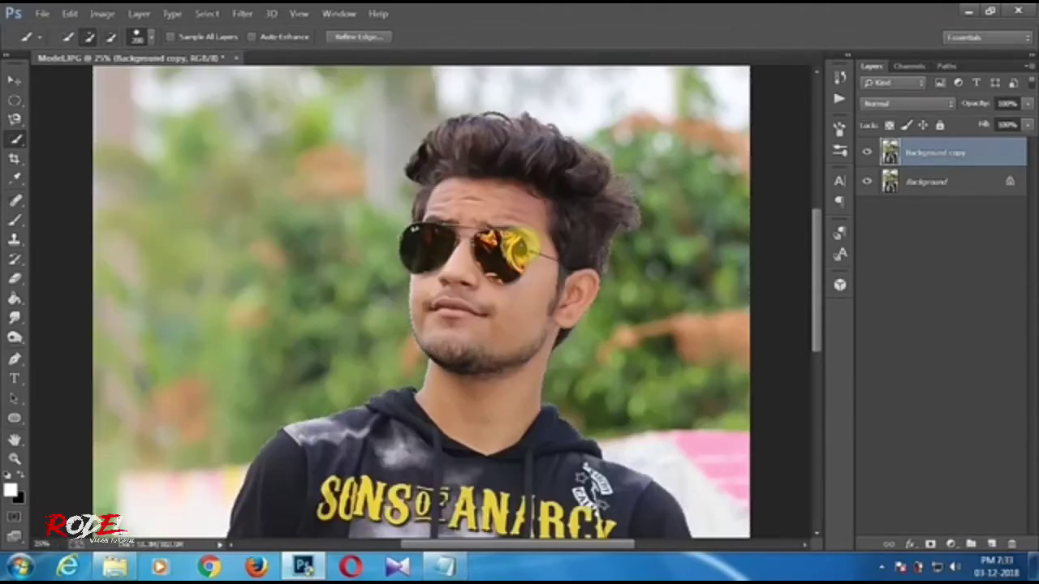
{"action": "key", "text": "bracketleft"}
{"action": "key", "text": "bracketleft"}
{"action": "key", "text": "bracketleft"}
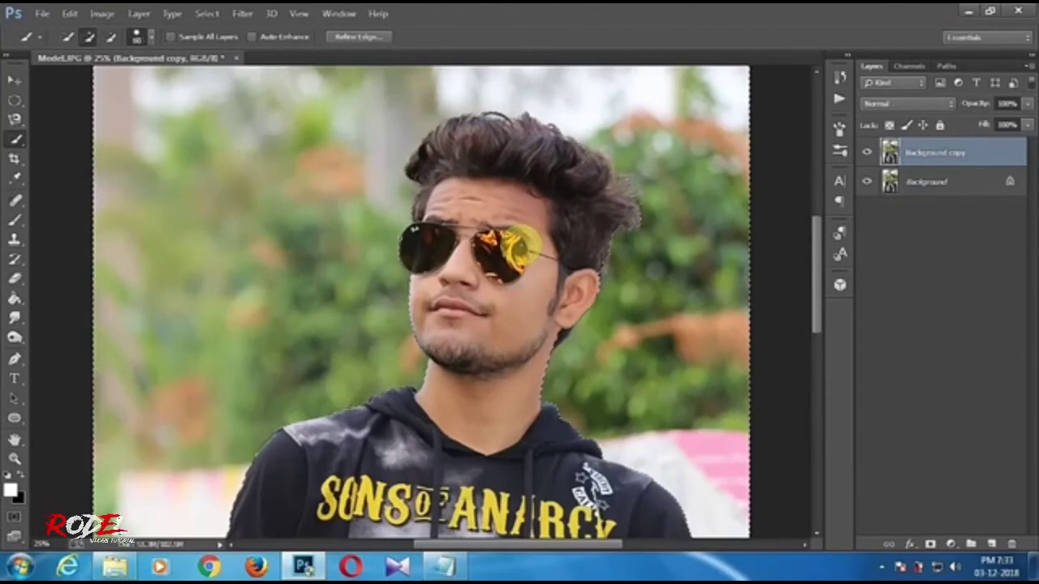
{"action": "key", "text": "alt"}
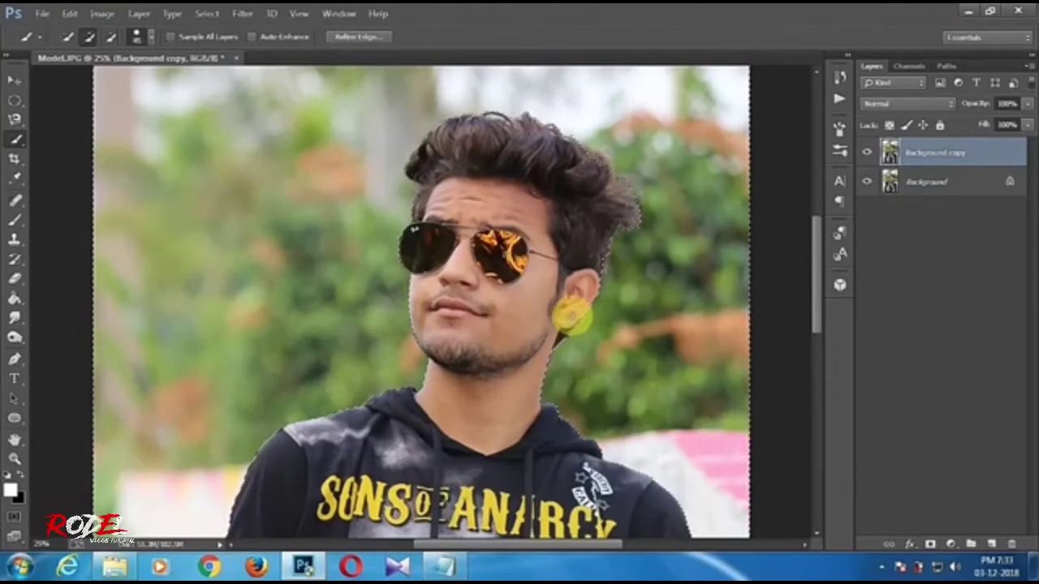
{"action": "left_click_drag", "start_coordinate": [560, 333], "coordinate": [568, 310]}
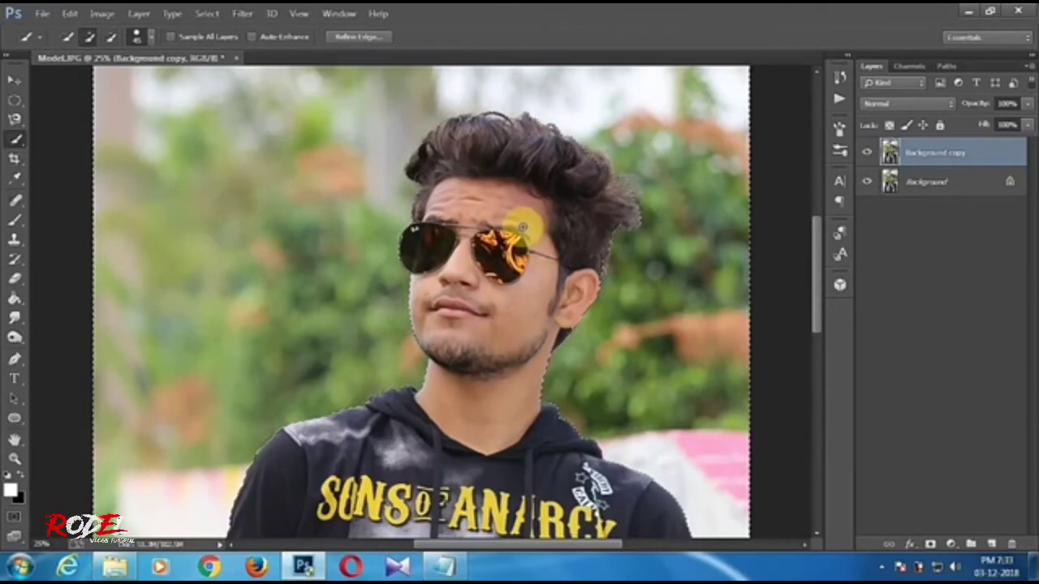
{"action": "key", "text": "ctrl+minus"}
{"action": "key", "text": "ctrl+minus"}
{"action": "key", "text": "ctrl+minus"}
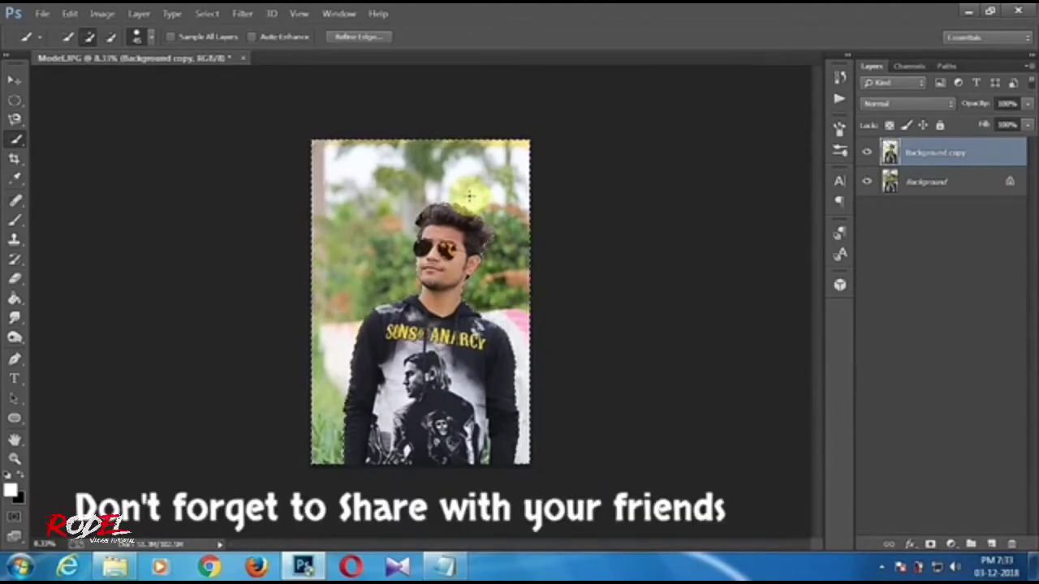
Hide the original Background layer, deselect, and zoom in to inspect the cut-out edges
{"action": "left_click", "coordinate": [868, 185]}
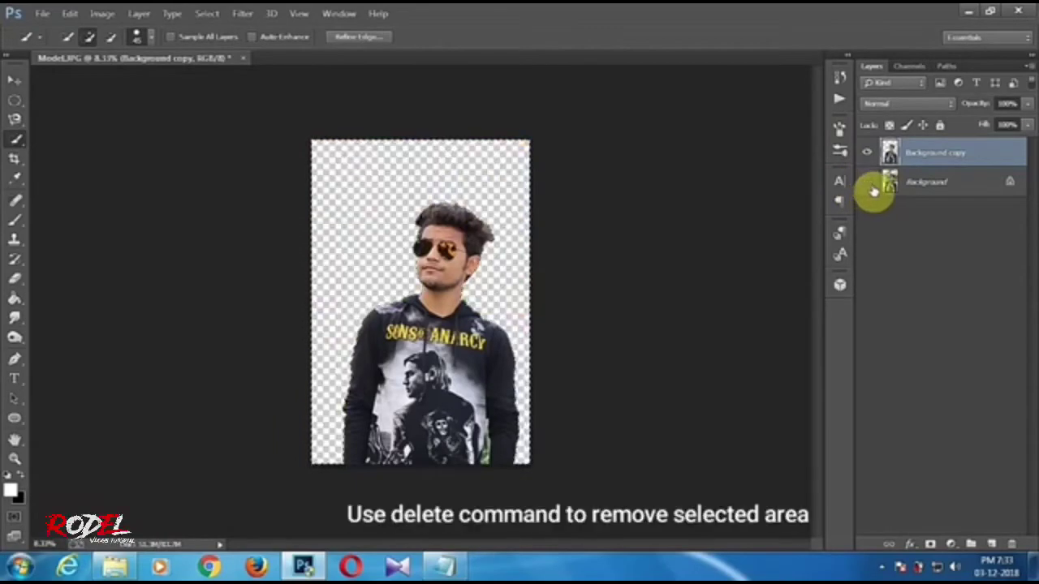
{"action": "key", "text": "ctrl+d"}
{"action": "key", "text": "ctrl+plus"}
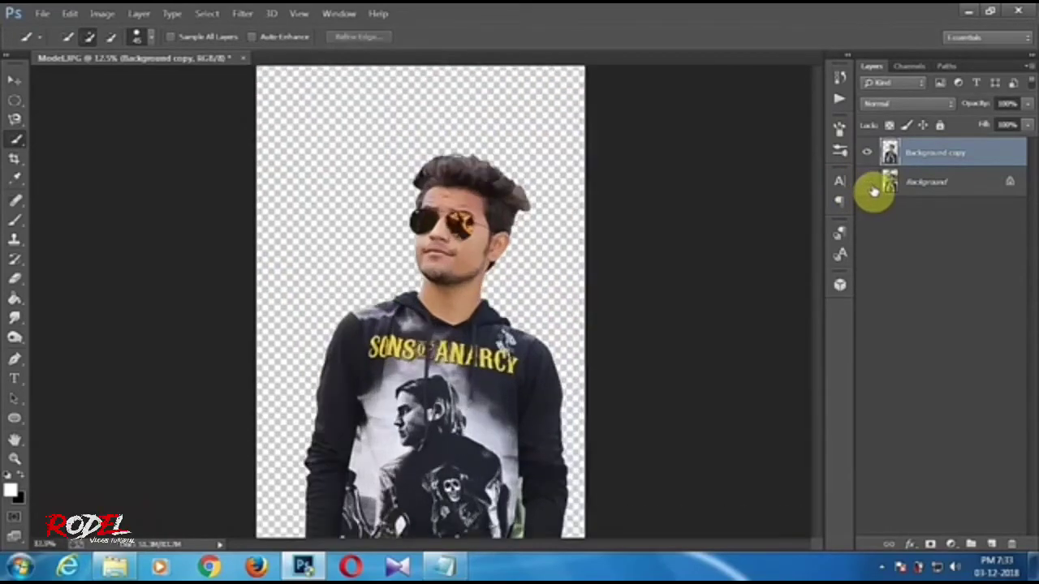
{"action": "key", "text": "ctrl+plus"}
{"action": "key", "text": "ctrl+minus"}
{"action": "key", "text": "ctrl+minus"}
{"action": "key", "text": "ctrl+minus"}
{"action": "key", "text": "ctrl+plus"}
{"action": "key", "text": "ctrl+plus"}
{"action": "key", "text": "ctrl+plus"}
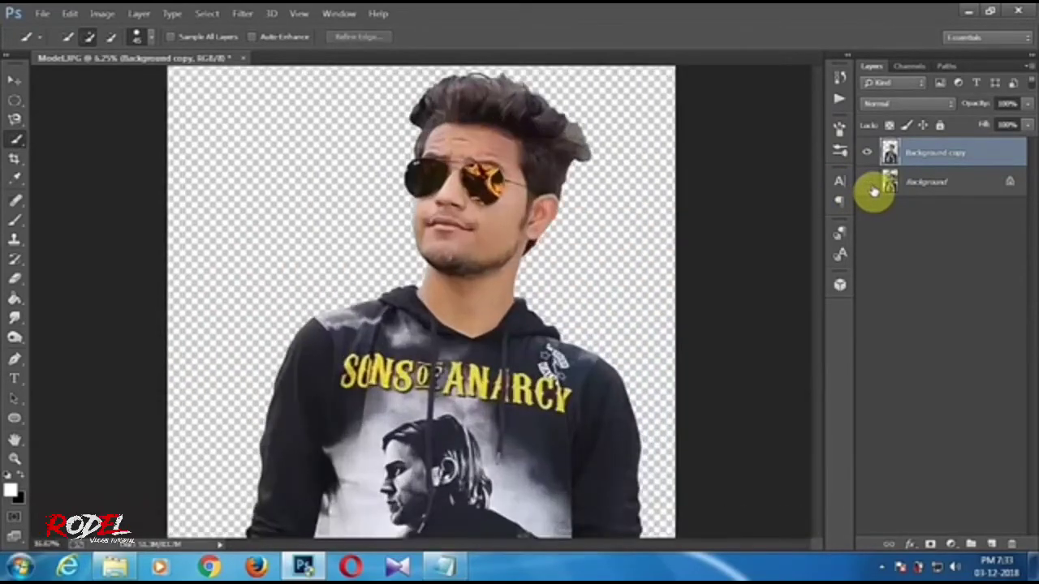
{"action": "key", "text": "ctrl+plus"}
{"action": "left_click_drag", "start_coordinate": [817, 311], "coordinate": [821, 413]}
Remove the green strip between the arm and shirt with the Magic Wand, then deselect
{"action": "right_click", "coordinate": [17, 142]}
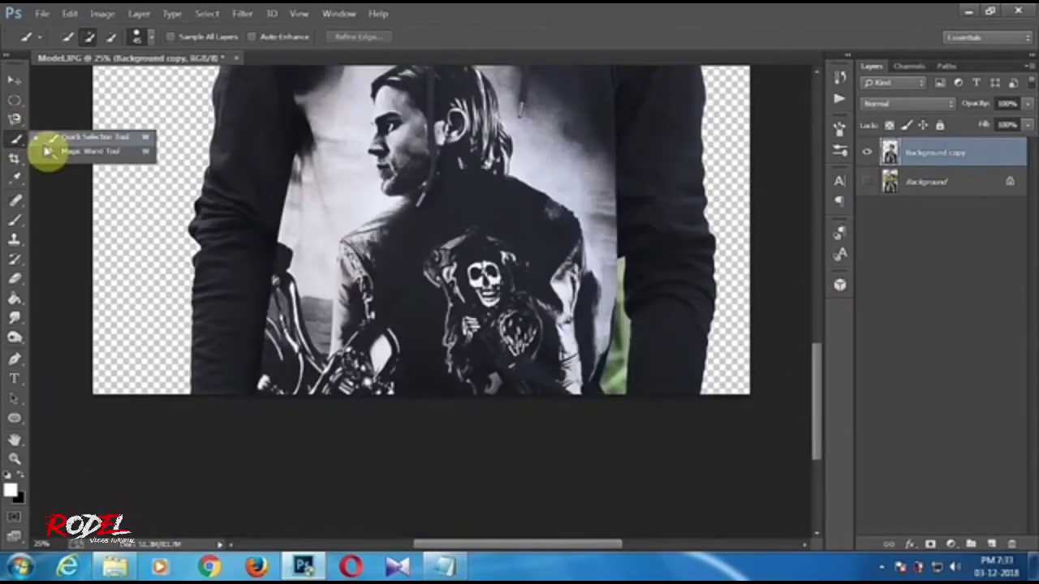
{"action": "left_click", "coordinate": [89, 150]}
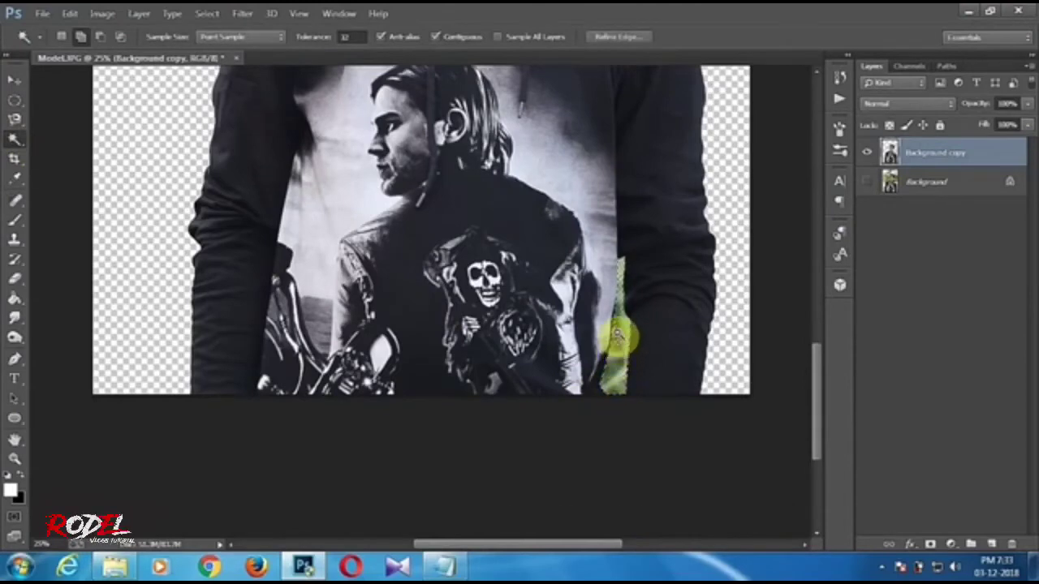
{"action": "left_click", "coordinate": [620, 377]}
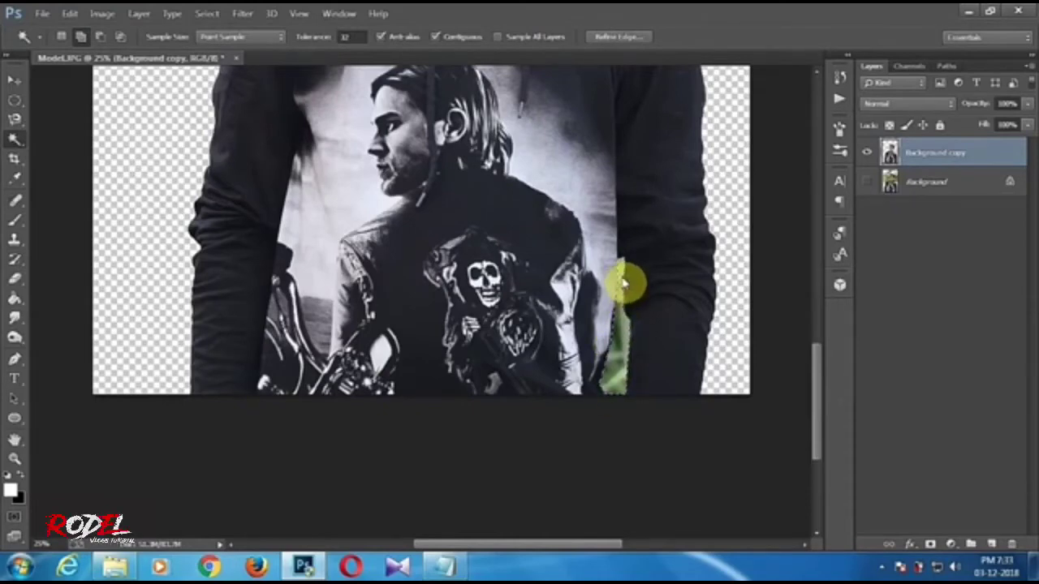
{"action": "key", "text": "ctrl+d"}
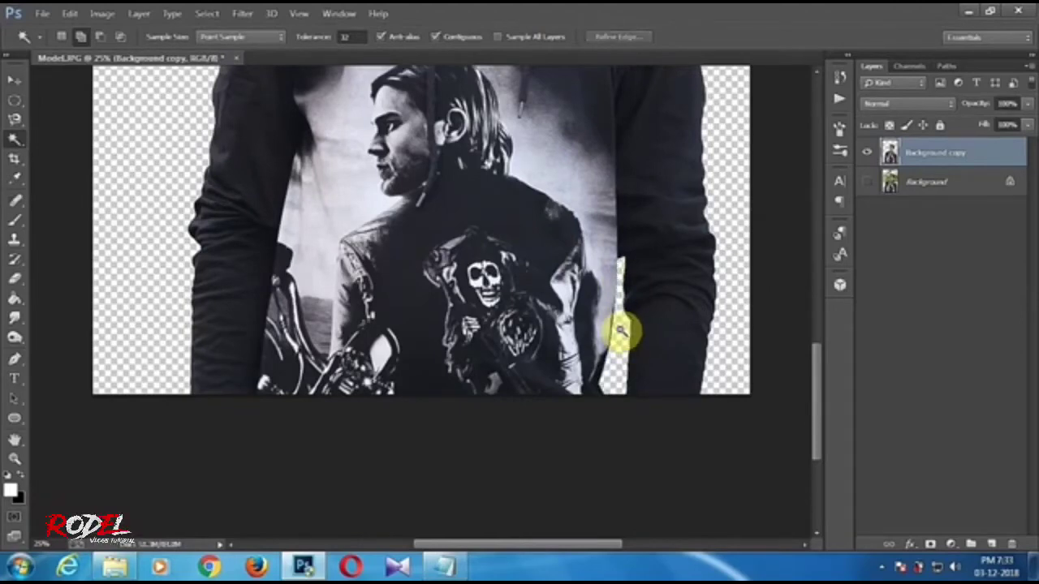
{"action": "key", "text": "ctrl+minus"}
{"action": "key", "text": "ctrl+minus"}
{"action": "key", "text": "ctrl+minus"}
{"action": "key", "text": "ctrl+plus"}
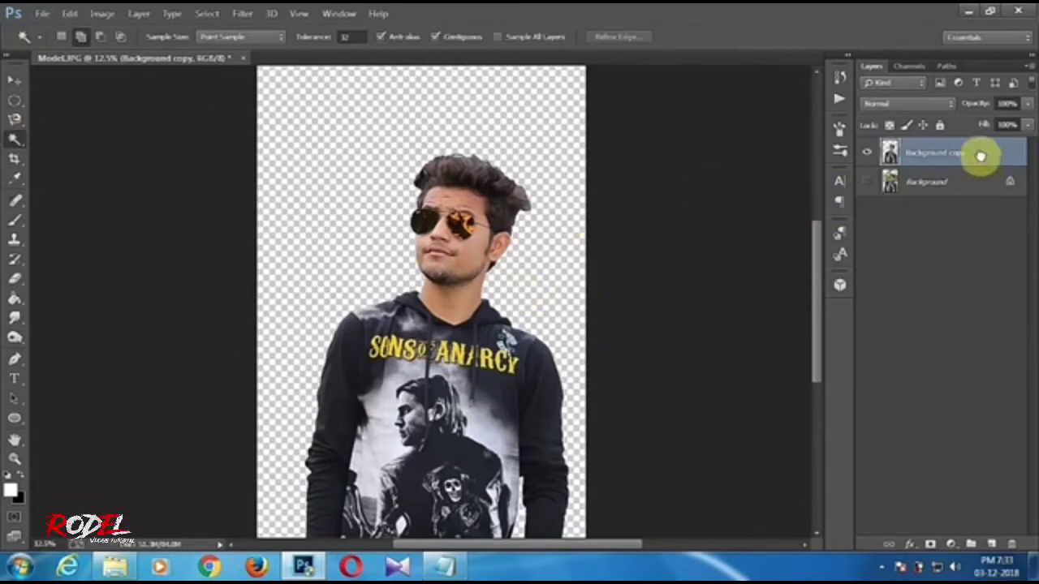
Duplicate the cut-out layer and brighten the man's shadows with Shadows/Highlights
{"action": "left_click_drag", "start_coordinate": [985, 155], "coordinate": [990, 544]}
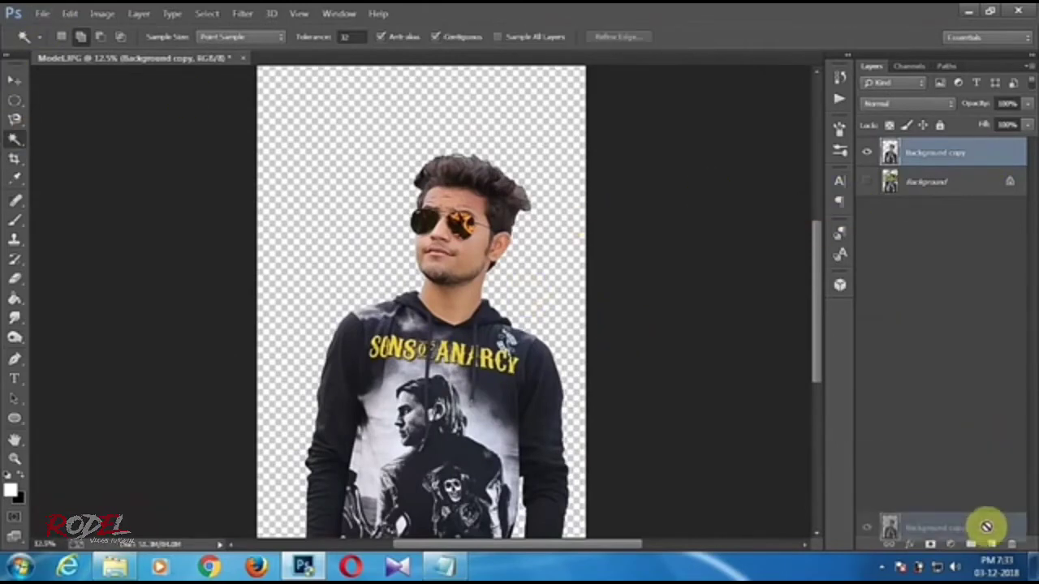
{"action": "left_click", "coordinate": [102, 15]}
{"action": "mouse_move", "coordinate": [125, 51]}
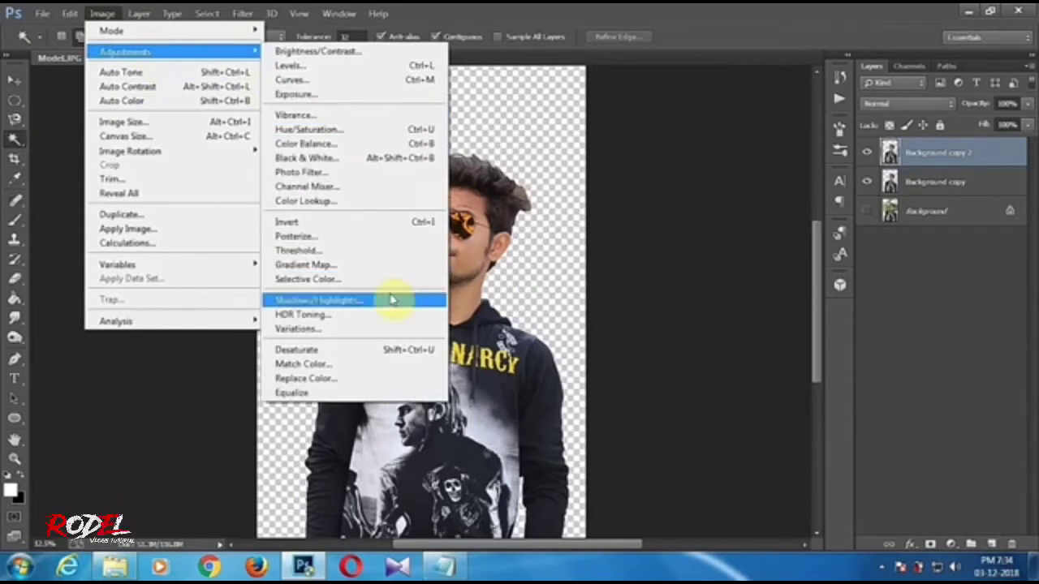
{"action": "left_click", "coordinate": [392, 300]}
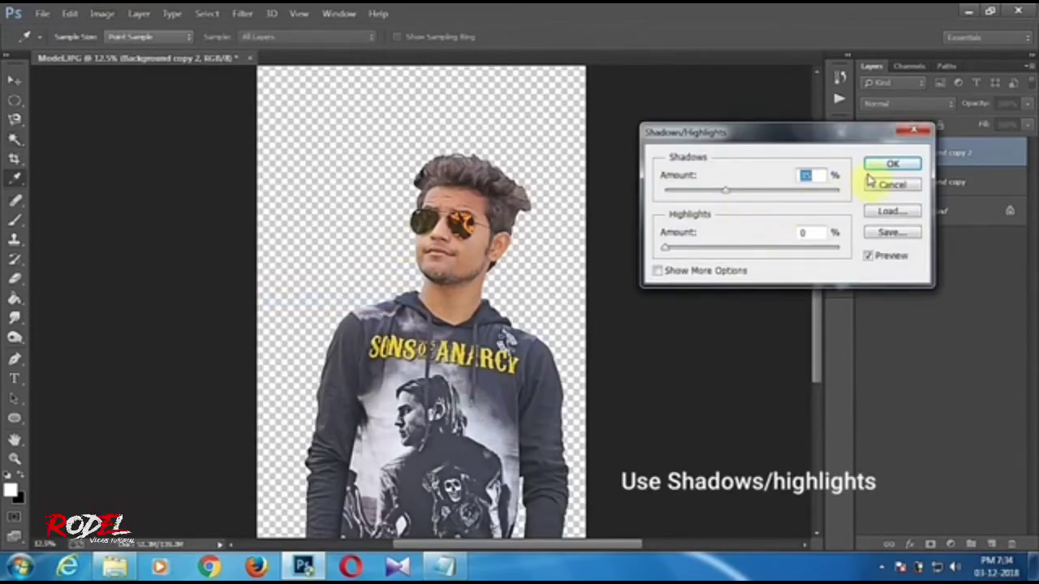
{"action": "left_click", "coordinate": [890, 165]}
Select the Background copy 2 layer and duplicate it
{"action": "key", "text": "w"}
{"action": "left_click", "coordinate": [977, 177]}
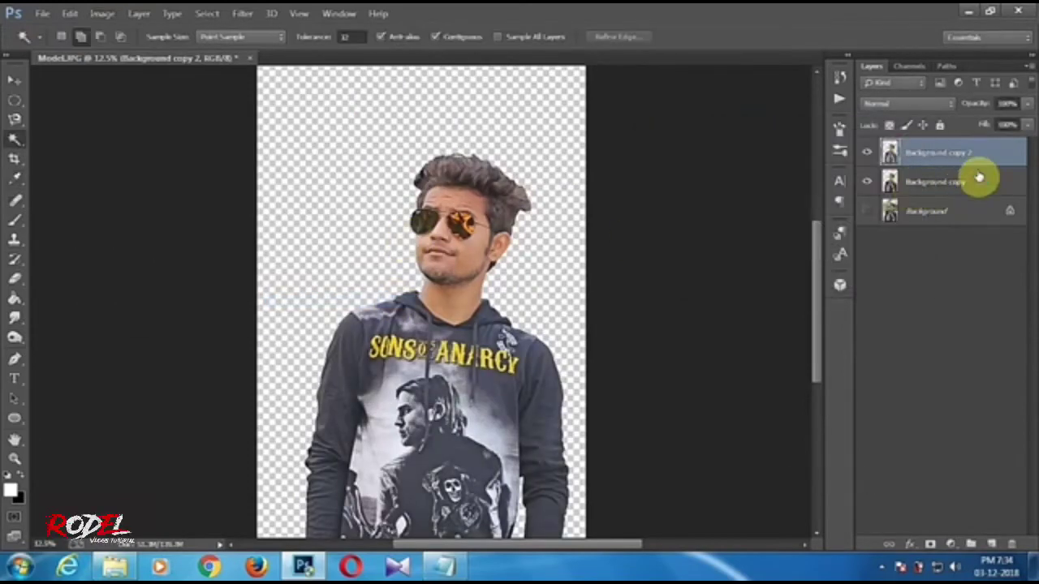
{"action": "left_click_drag", "start_coordinate": [976, 154], "coordinate": [992, 536]}
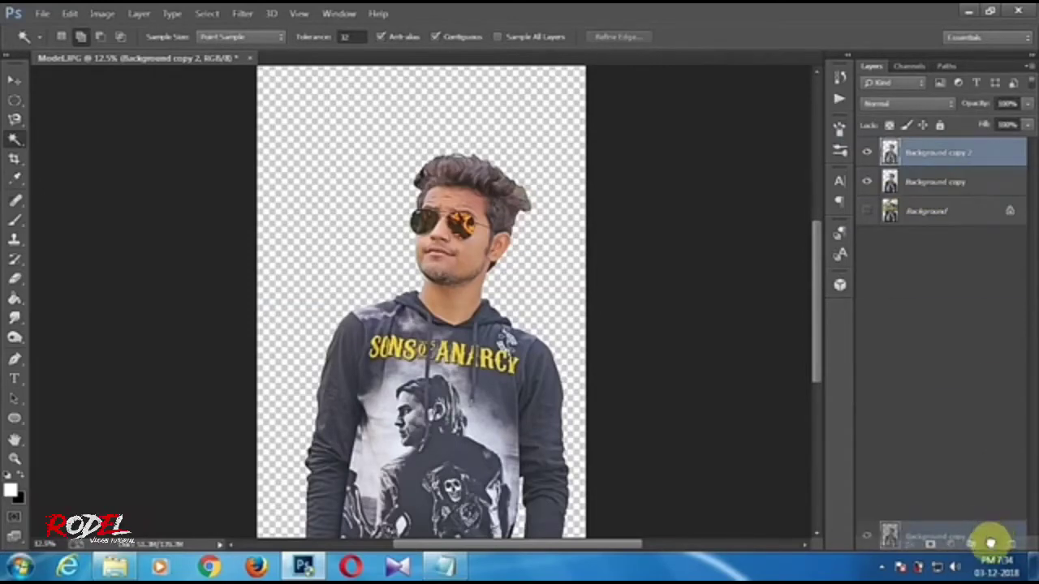
{"action": "left_click", "coordinate": [243, 13]}
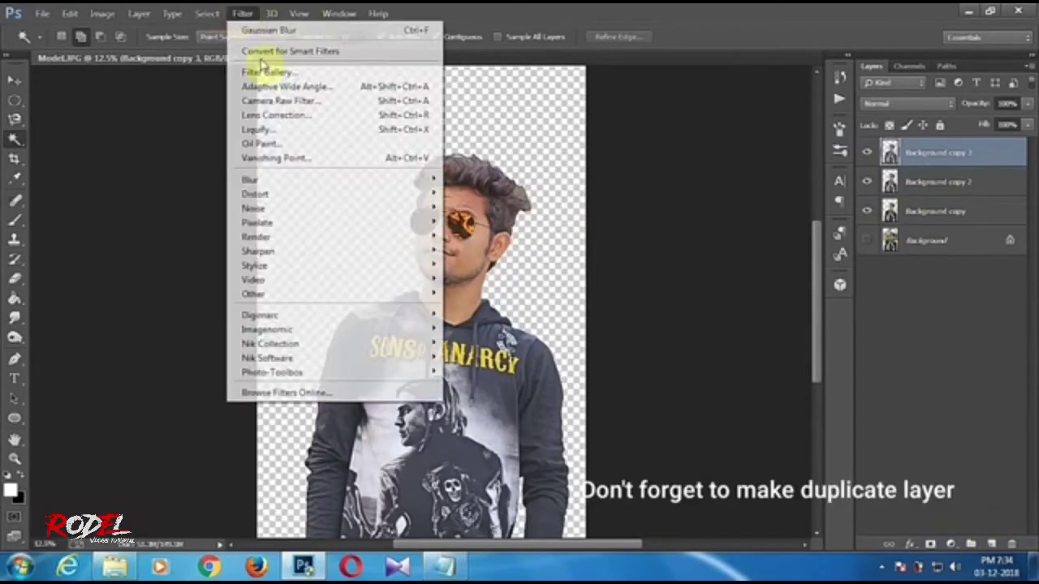
{"action": "left_click", "coordinate": [159, 102]}
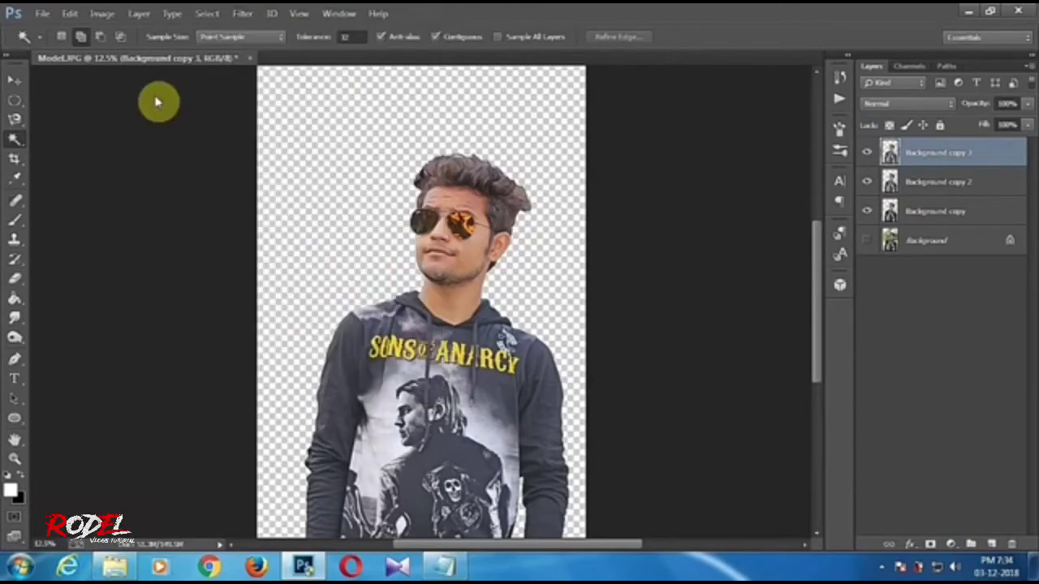
Start Place Embedded and preview street photo (210) from the Citys folder
{"action": "left_click", "coordinate": [40, 13]}
{"action": "left_click", "coordinate": [90, 230]}
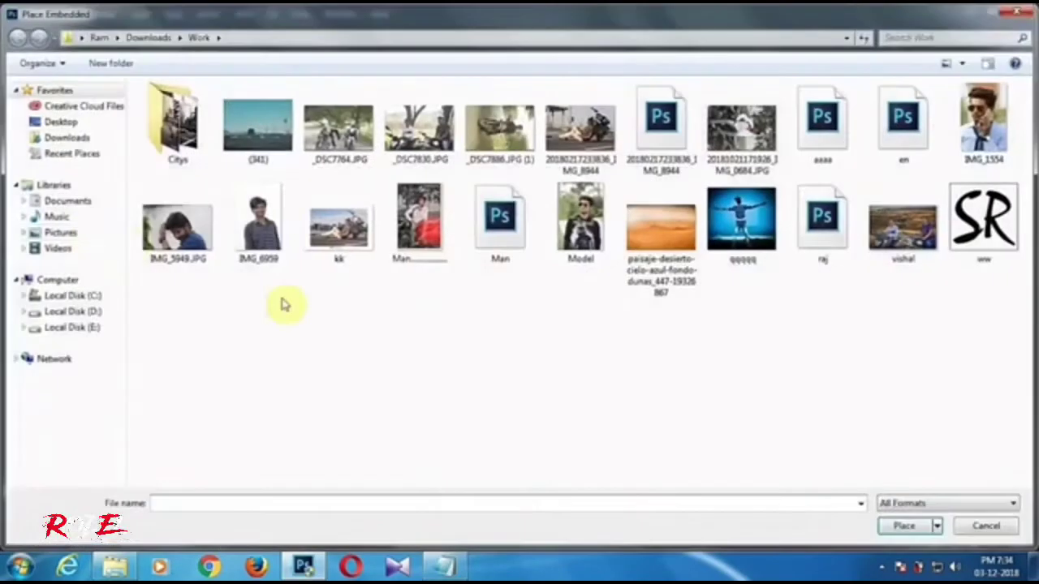
{"action": "double_click", "coordinate": [193, 144]}
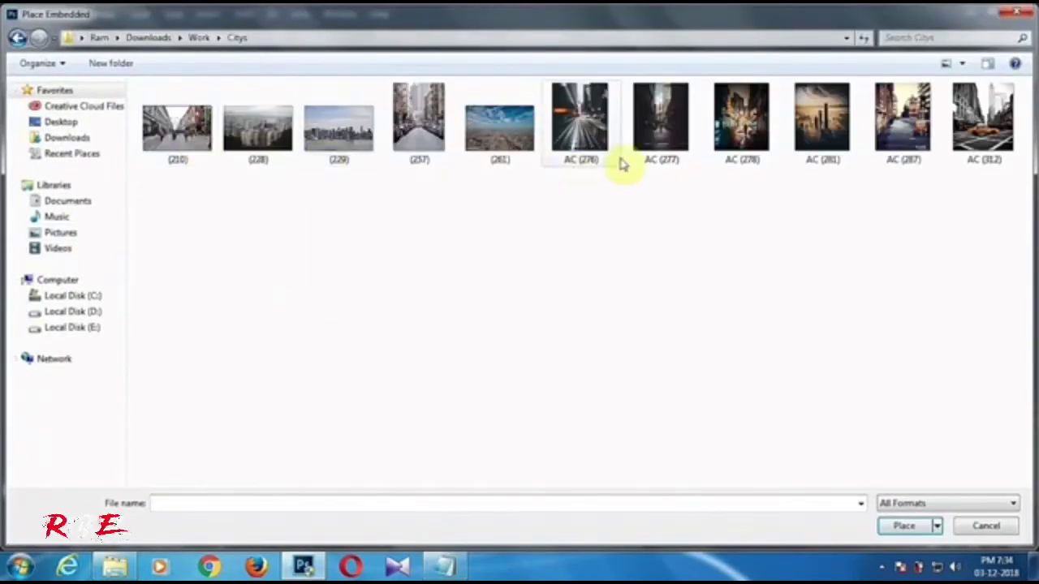
{"action": "right_click", "coordinate": [167, 154]}
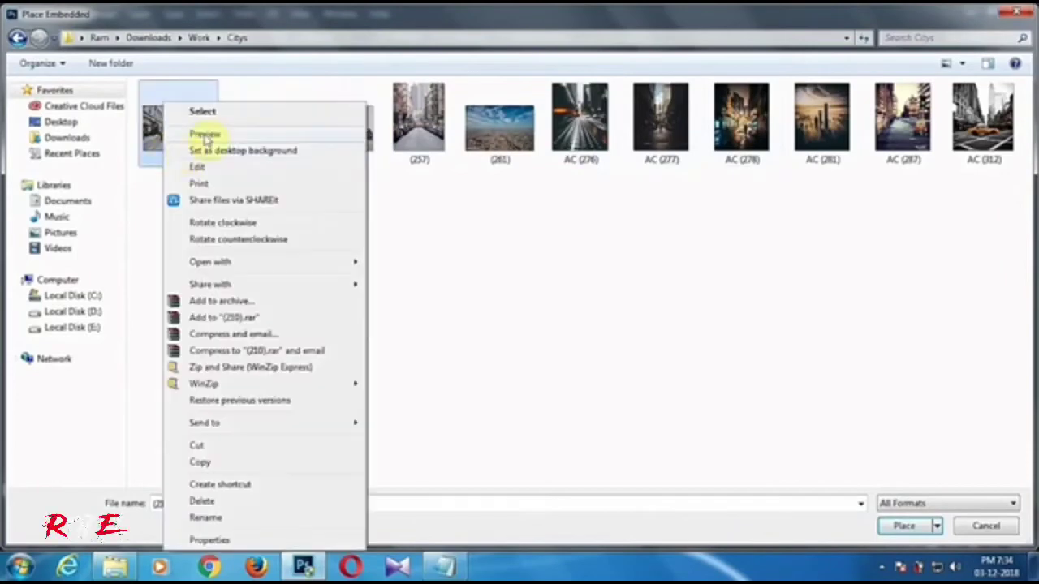
{"action": "left_click", "coordinate": [206, 134]}
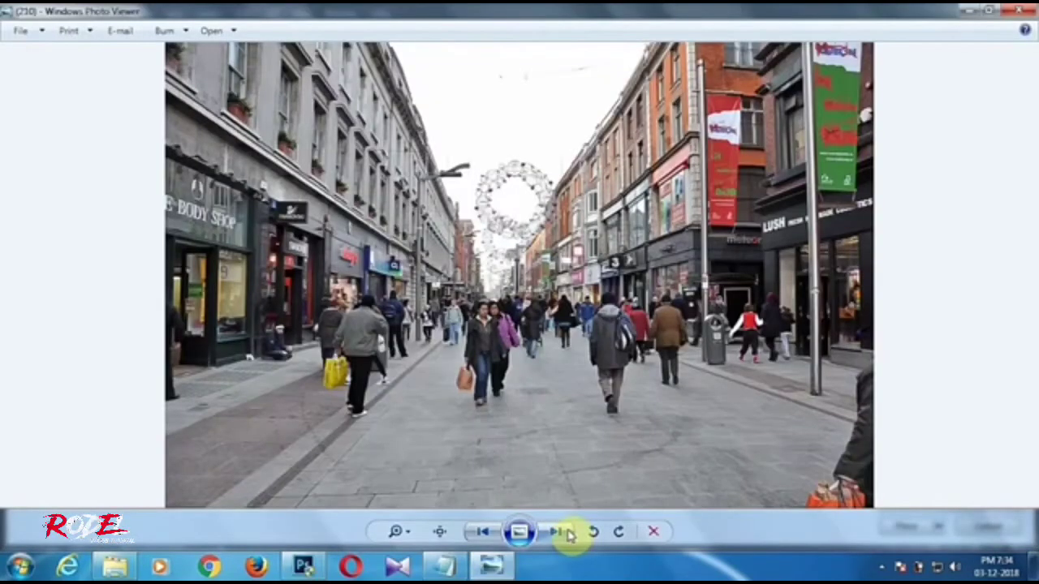
{"action": "left_click", "coordinate": [568, 533]}
{"action": "left_click", "coordinate": [568, 533]}
{"action": "left_click", "coordinate": [568, 533]}
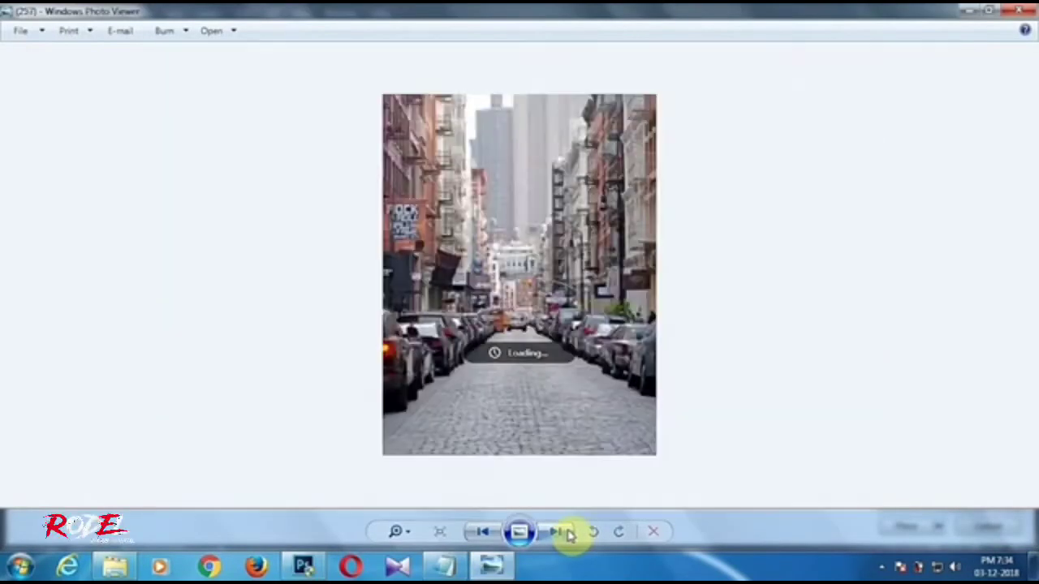
{"action": "left_click", "coordinate": [568, 533]}
{"action": "left_click", "coordinate": [568, 533]}
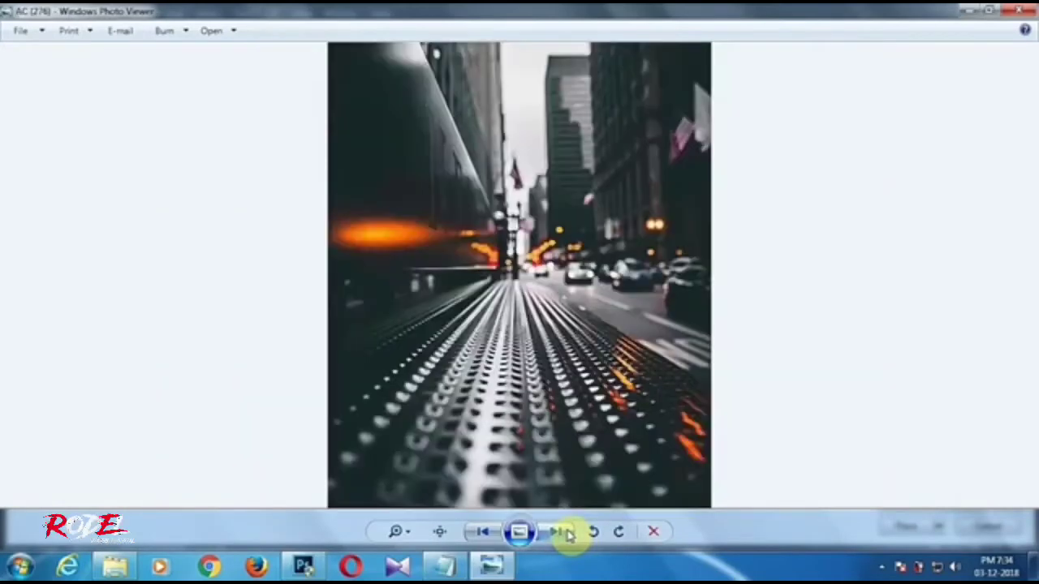
{"action": "left_click", "coordinate": [569, 533]}
{"action": "left_click", "coordinate": [568, 533]}
{"action": "left_click", "coordinate": [568, 533]}
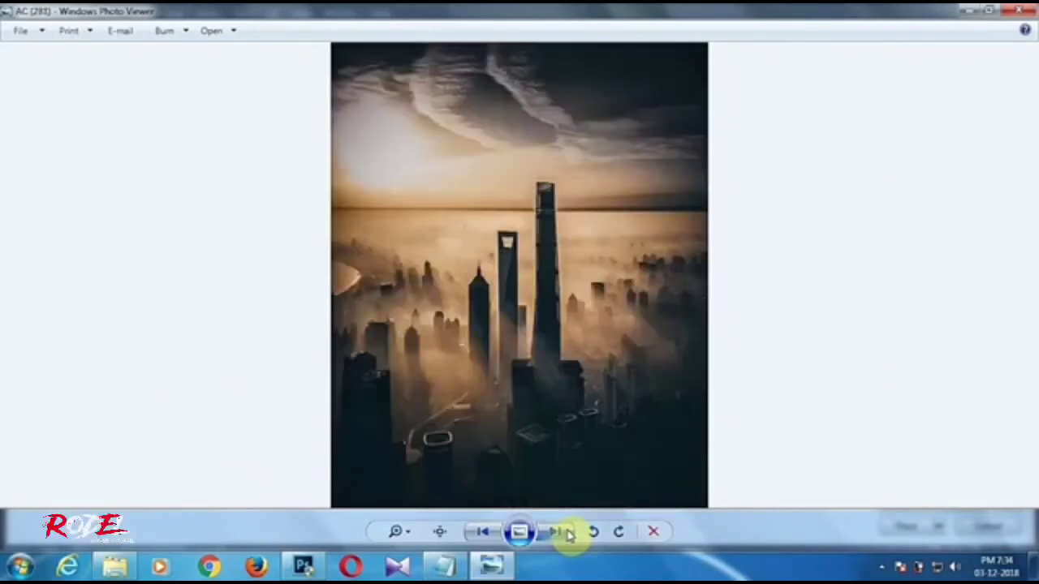
{"action": "left_click", "coordinate": [568, 533]}
{"action": "left_click", "coordinate": [568, 534]}
{"action": "left_click", "coordinate": [568, 533]}
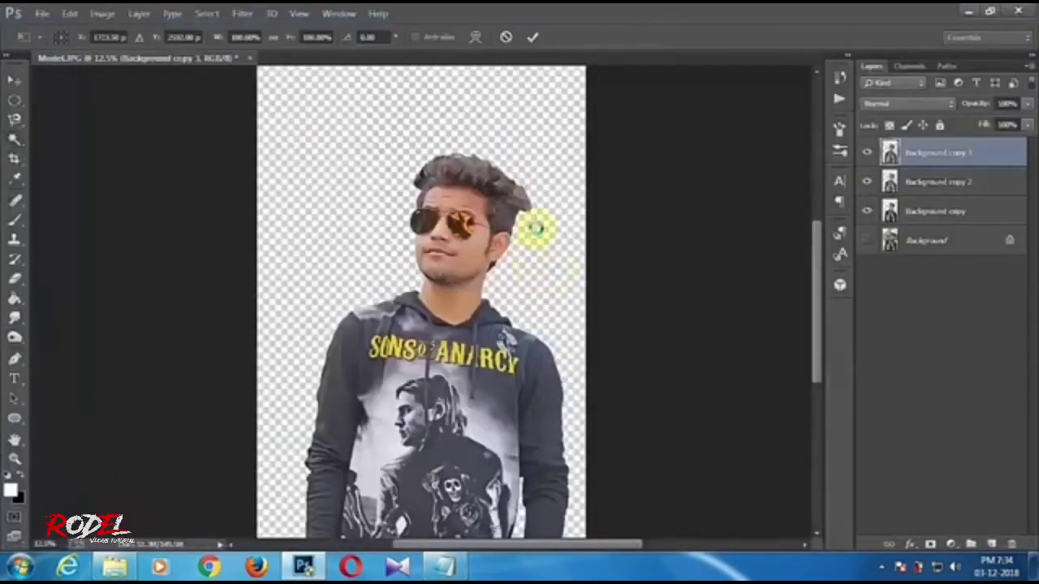
Scale the placed AC (312) taxi photo up to cover the whole canvas
{"action": "key", "text": "ctrl+minus"}
{"action": "key", "text": "ctrl+minus"}
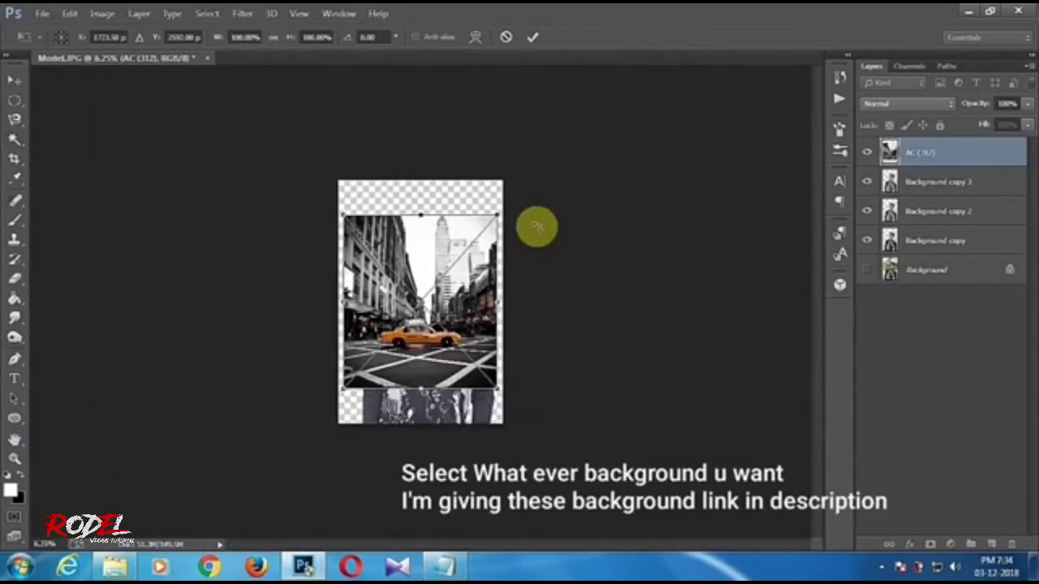
{"action": "key", "text": "ctrl+plus"}
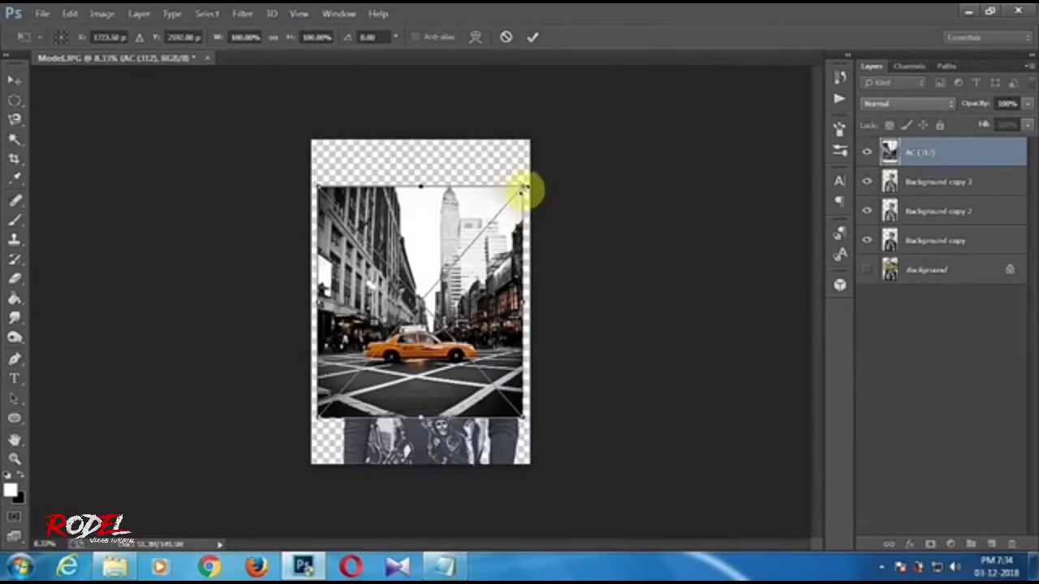
{"action": "left_click_drag", "start_coordinate": [519, 186], "coordinate": [600, 145]}
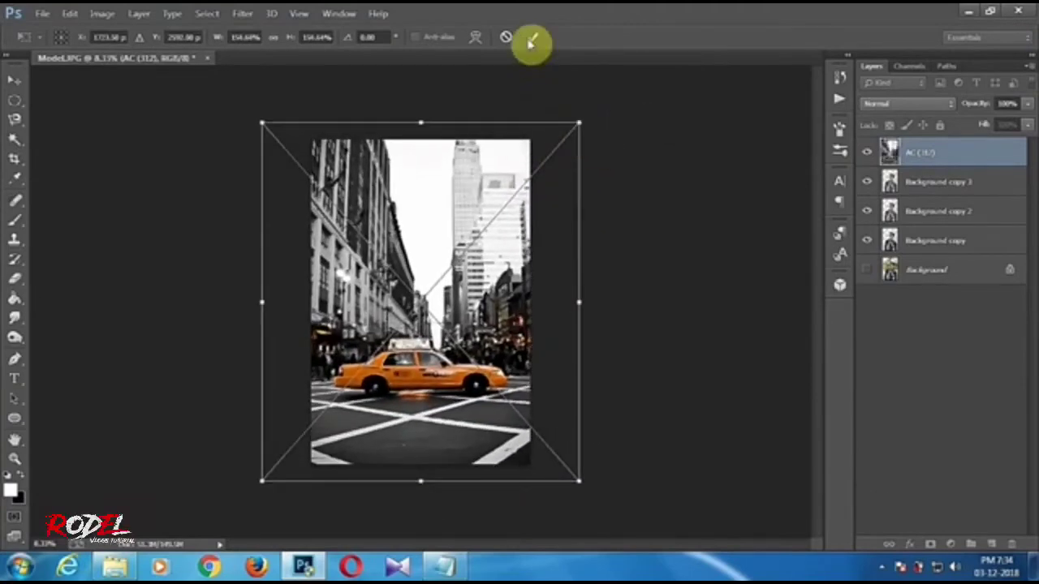
{"action": "left_click", "coordinate": [536, 38]}
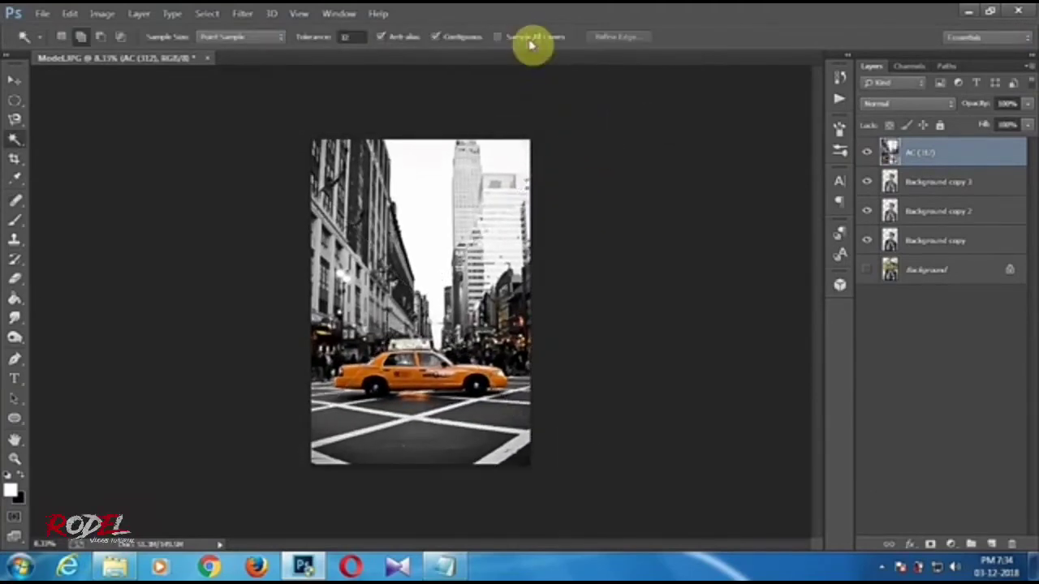
Rasterize the AC (312) layer and send it behind the cut-out man layers
{"action": "right_click", "coordinate": [933, 159]}
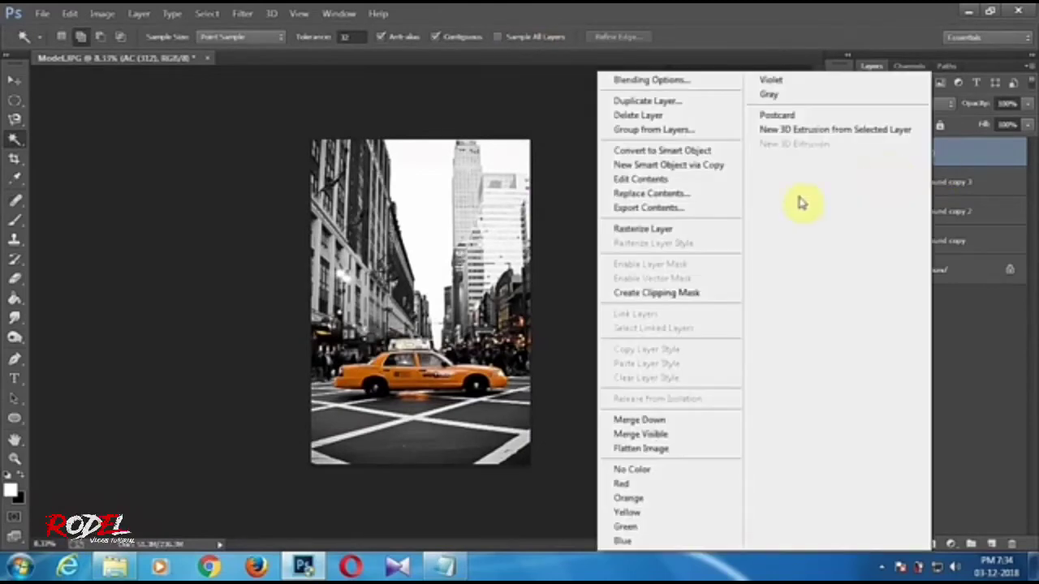
{"action": "left_click", "coordinate": [722, 233]}
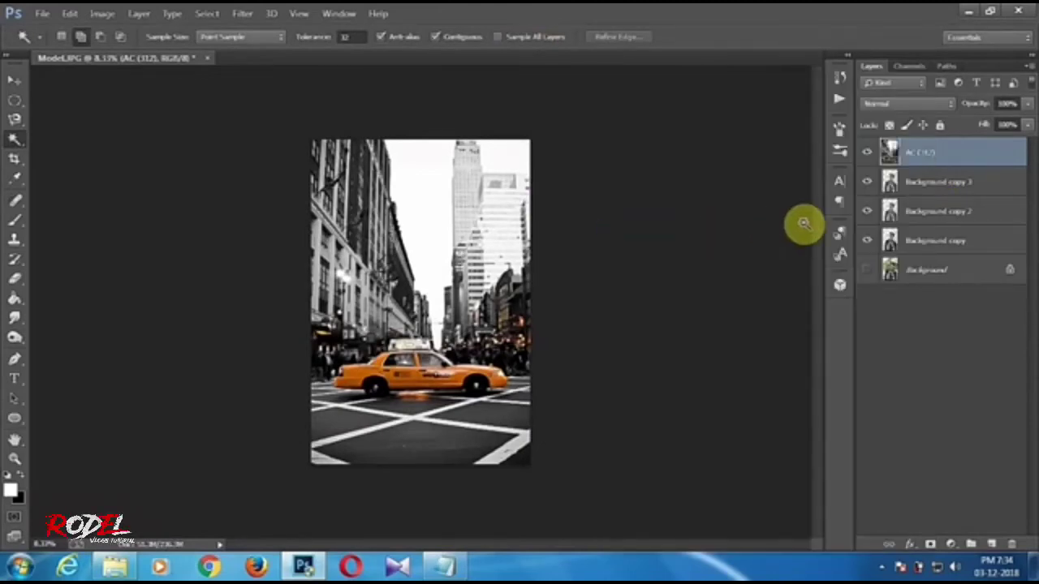
{"action": "key", "text": "ctrl+shift+bracketleft"}
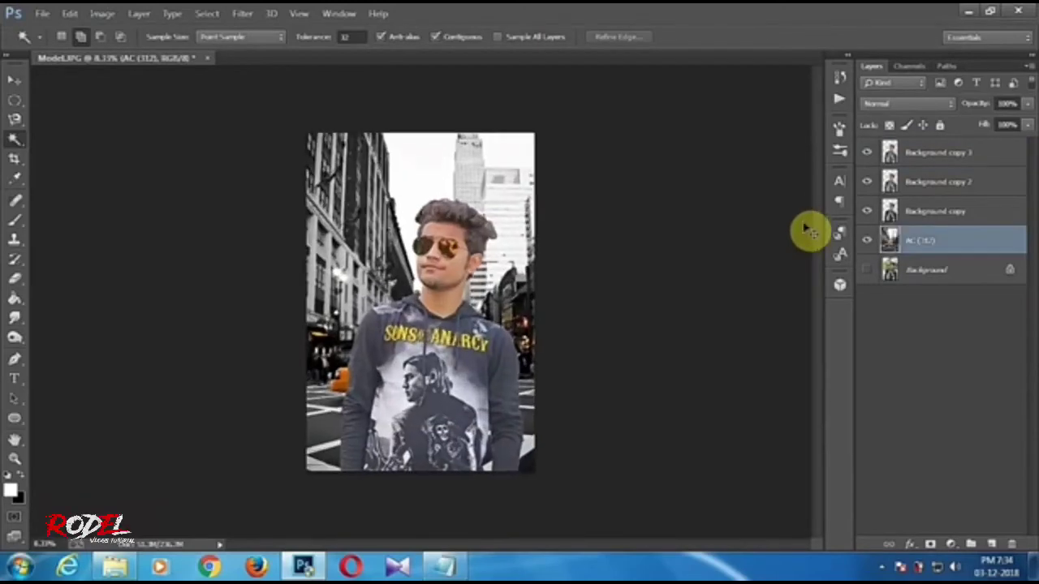
{"action": "key", "text": "ctrl+plus"}
{"action": "key", "text": "ctrl+plus"}
{"action": "key", "text": "ctrl+minus"}
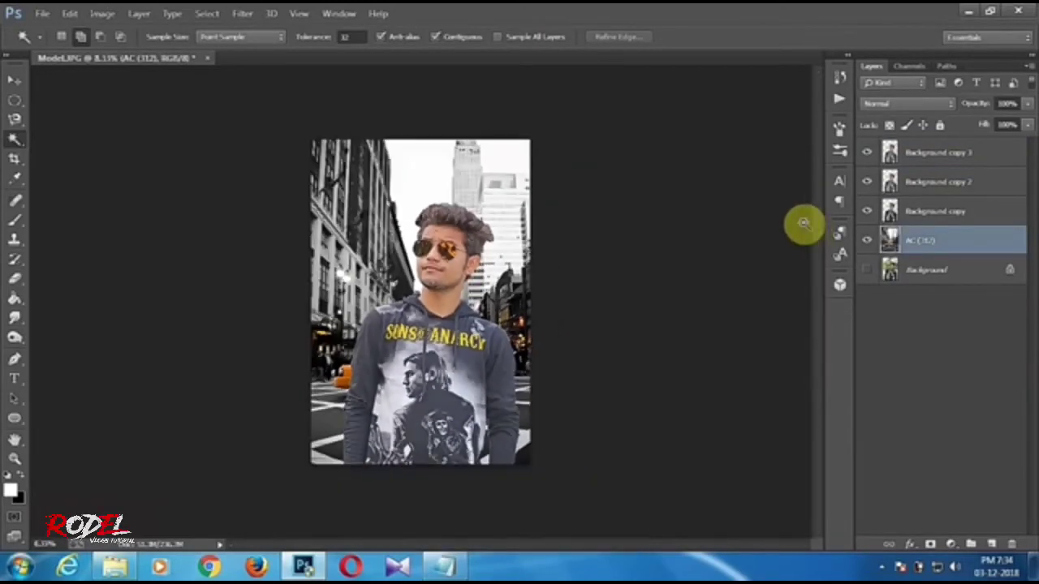
{"action": "key", "text": "ctrl+plus"}
{"action": "key", "text": "ctrl+minus"}
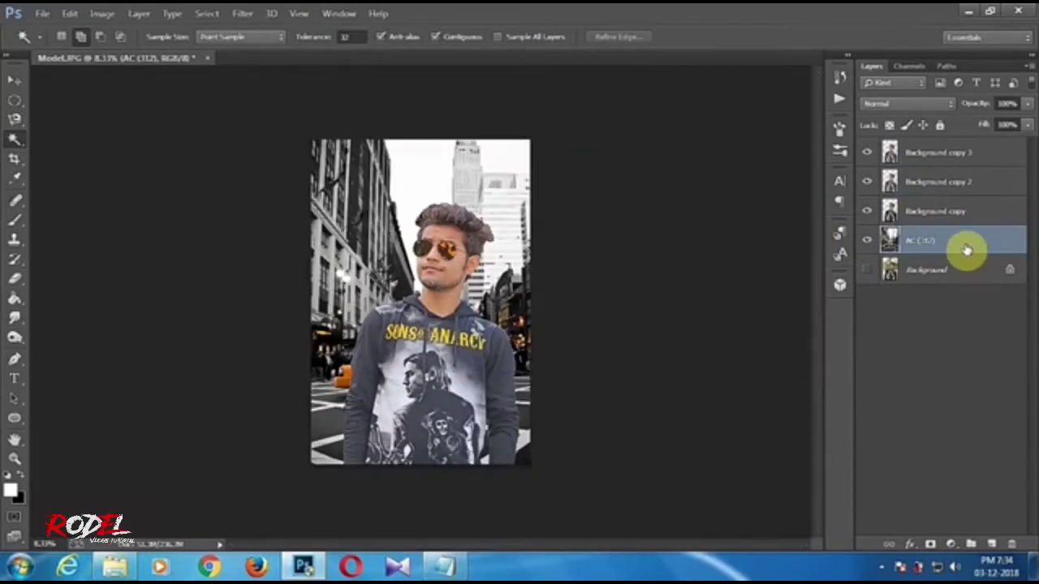
Duplicate the AC (312) layer and raise its Clarity and Vibrance in the Camera Raw Filter
{"action": "key", "text": "ctrl+j"}
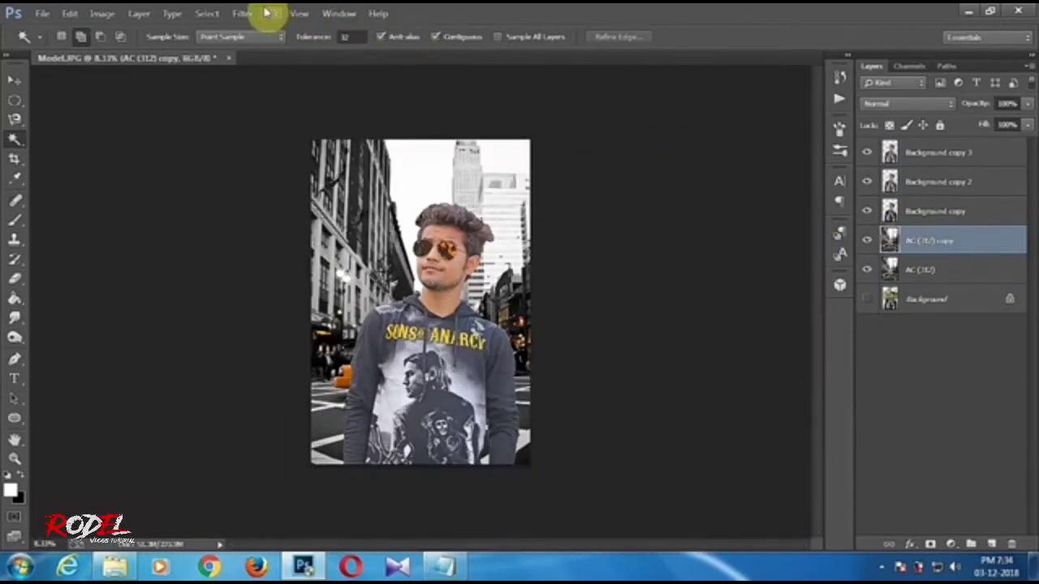
{"action": "left_click", "coordinate": [251, 13]}
{"action": "left_click", "coordinate": [284, 101]}
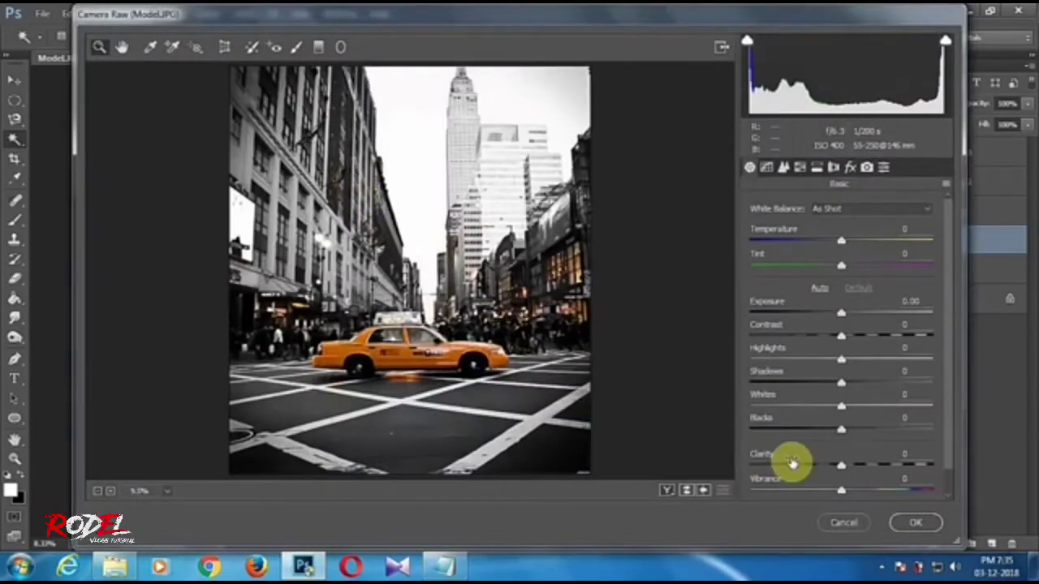
{"action": "mouse_move", "coordinate": [842, 492]}
{"action": "left_mouse_down"}
{"action": "mouse_move", "coordinate": [878, 491]}
{"action": "mouse_move", "coordinate": [886, 469]}
{"action": "mouse_move", "coordinate": [914, 479]}
{"action": "left_mouse_up"}
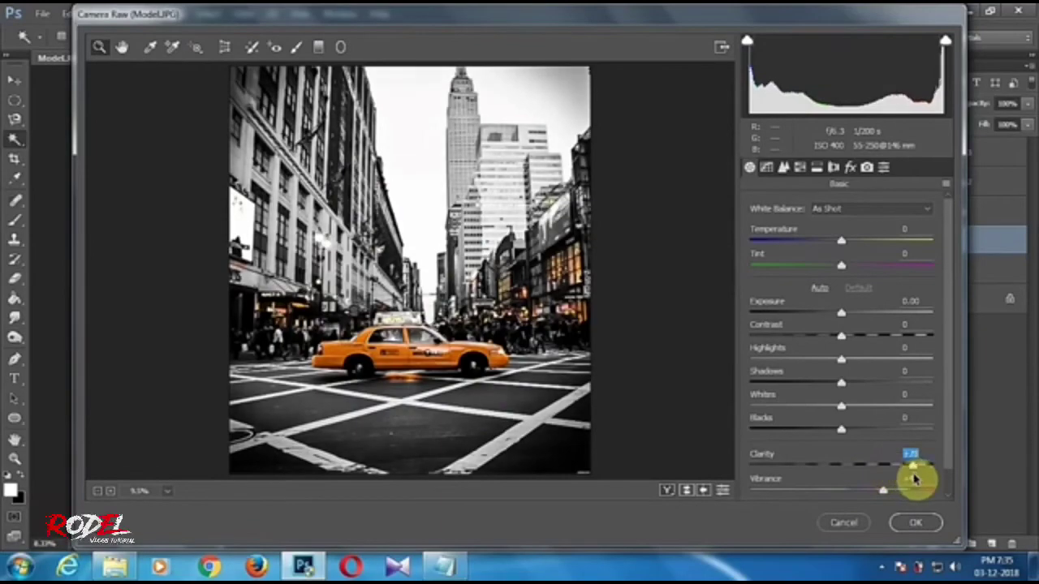
{"action": "left_click", "coordinate": [909, 523]}
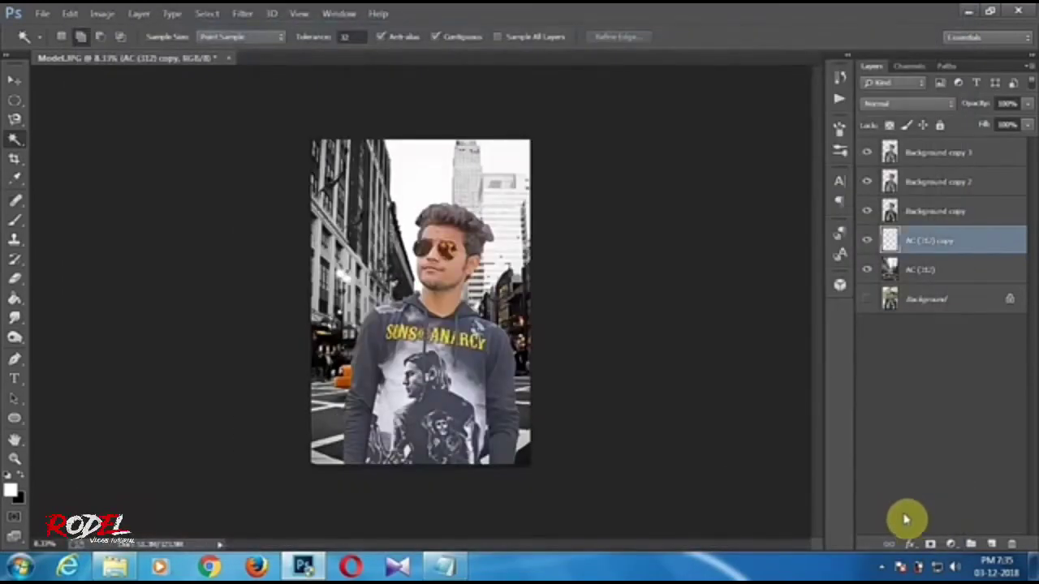
Duplicate the top cut-out as Background copy 4; in Camera Raw add Clarity, deepen Blacks, lift Shadows to +46
{"action": "left_click", "coordinate": [990, 158]}
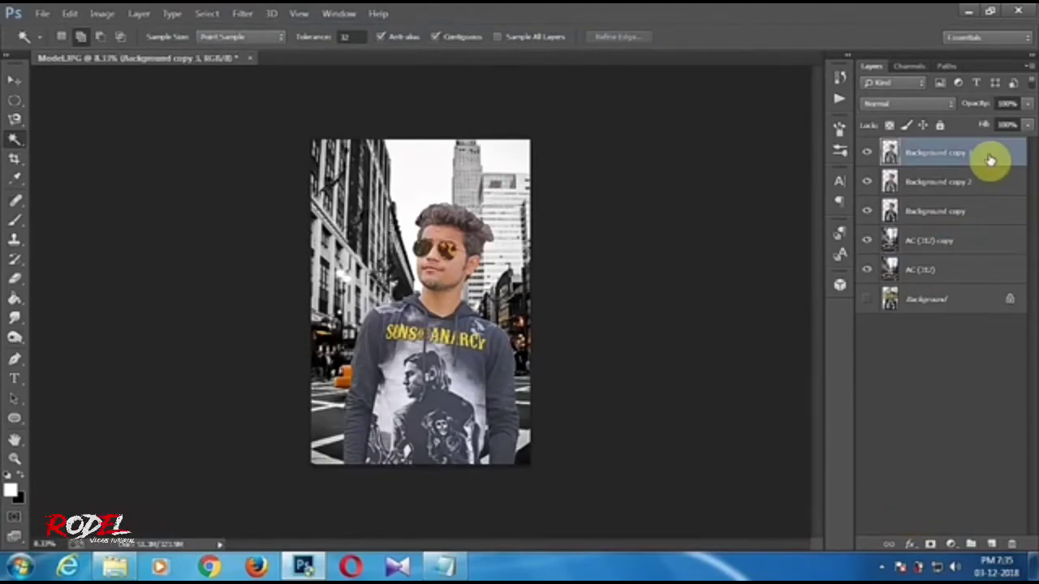
{"action": "double_click", "coordinate": [990, 157]}
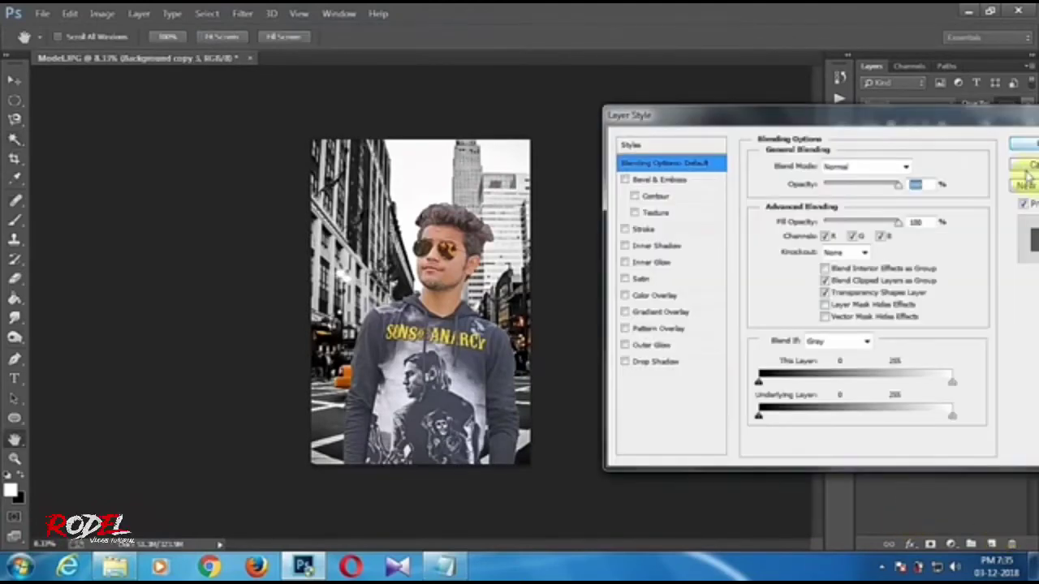
{"action": "left_click", "coordinate": [1027, 167]}
{"action": "left_click_drag", "start_coordinate": [969, 155], "coordinate": [988, 544]}
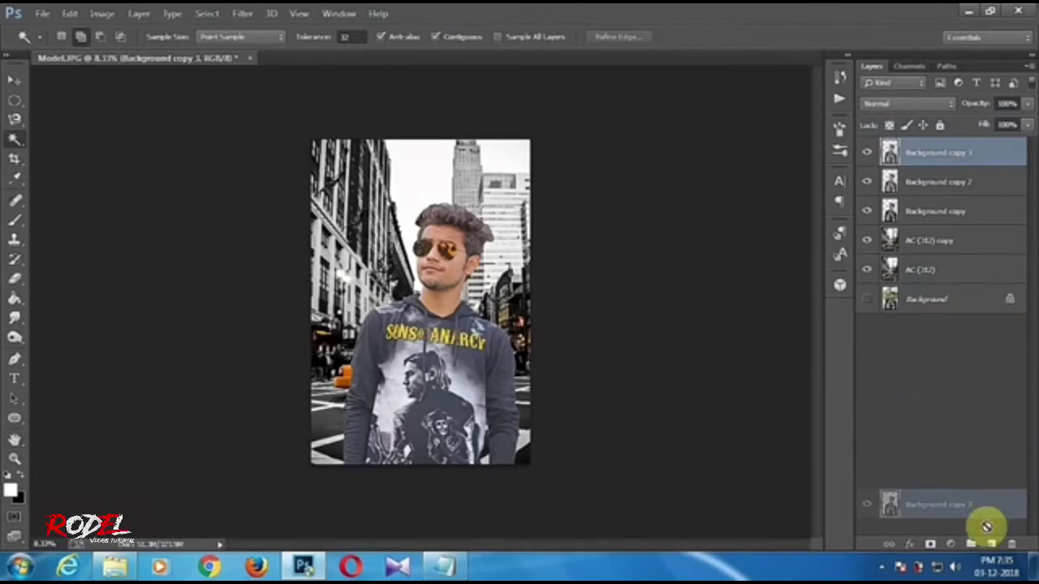
{"action": "left_click", "coordinate": [246, 13]}
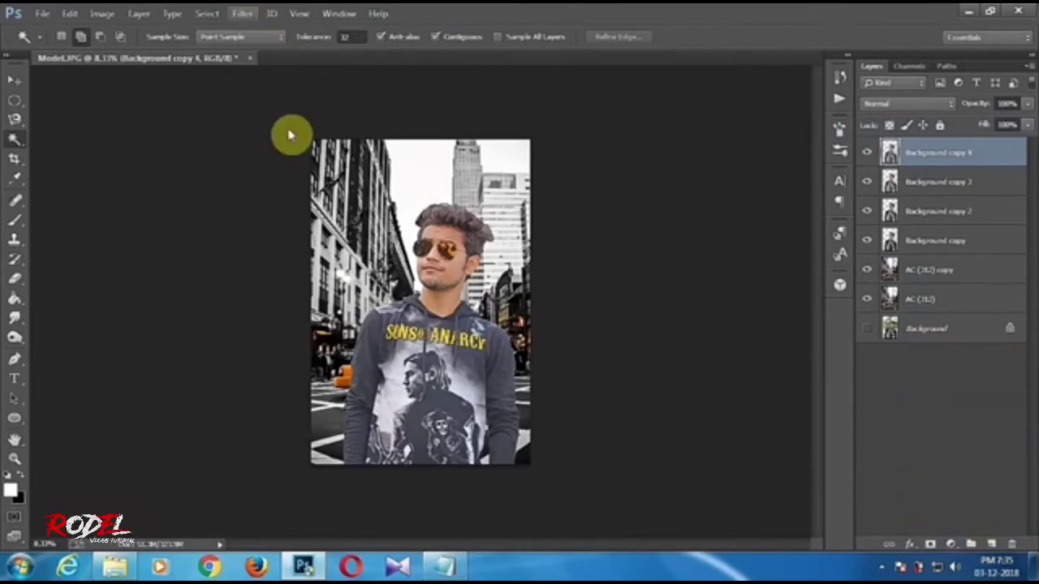
{"action": "left_click", "coordinate": [280, 101]}
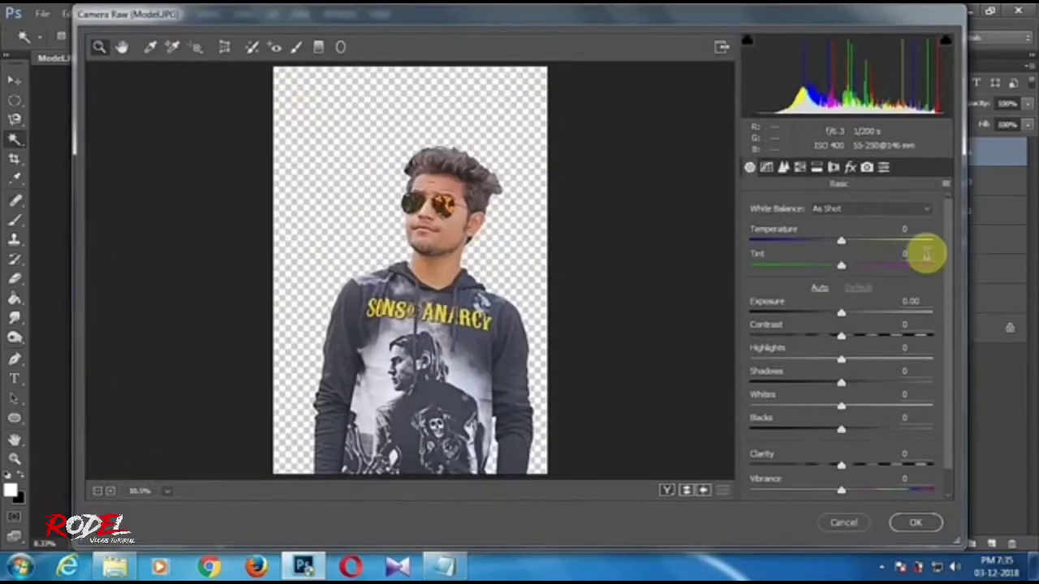
{"action": "left_click_drag", "start_coordinate": [844, 471], "coordinate": [904, 475]}
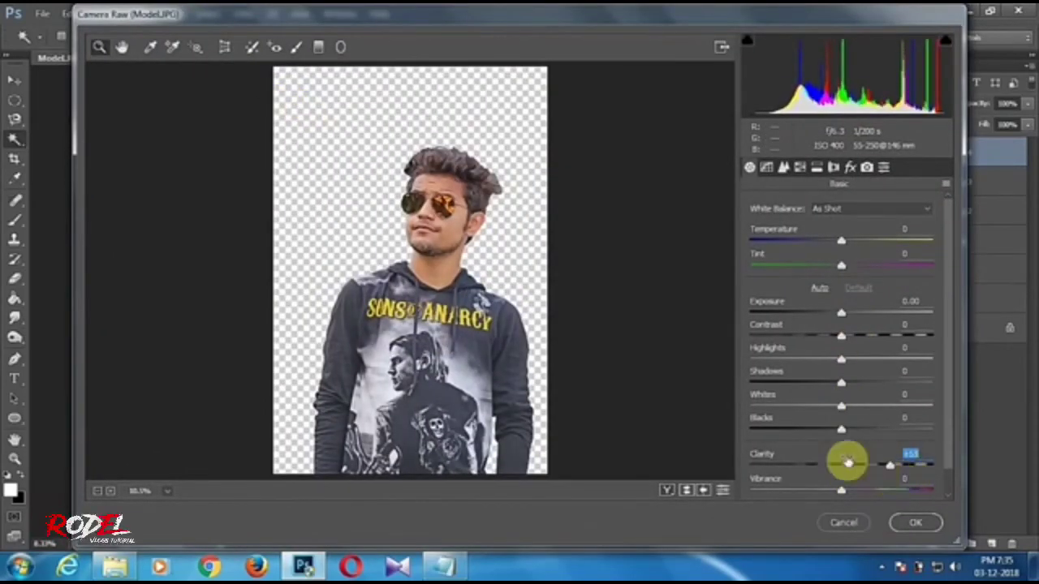
{"action": "left_click_drag", "start_coordinate": [841, 433], "coordinate": [813, 435]}
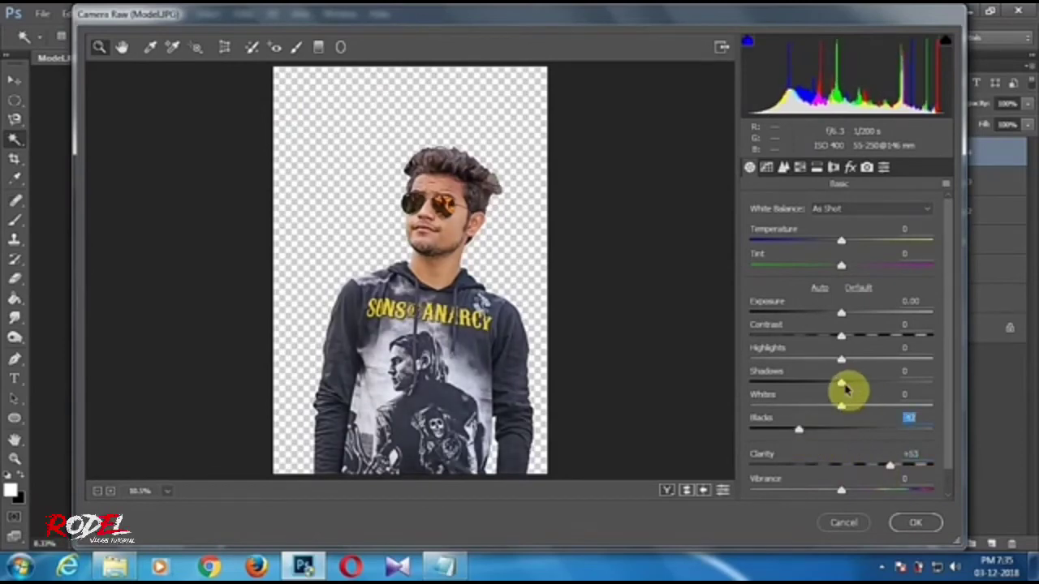
{"action": "left_click_drag", "start_coordinate": [842, 383], "coordinate": [870, 383]}
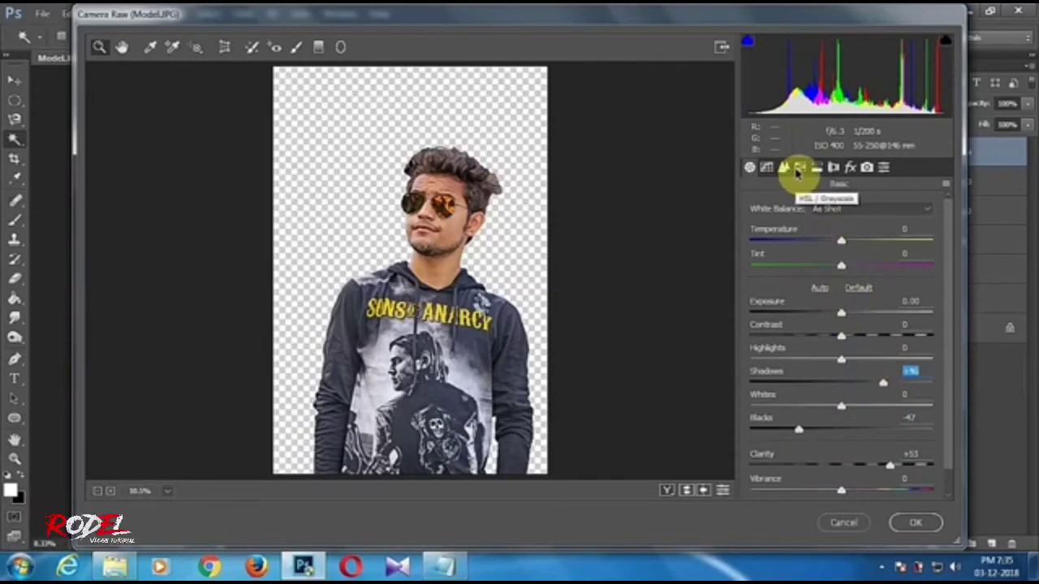
Boost Oranges and Yellows saturation (Yellows +90), push Clarity to +70, and apply the grade
{"action": "left_click", "coordinate": [797, 168]}
{"action": "left_click", "coordinate": [794, 226]}
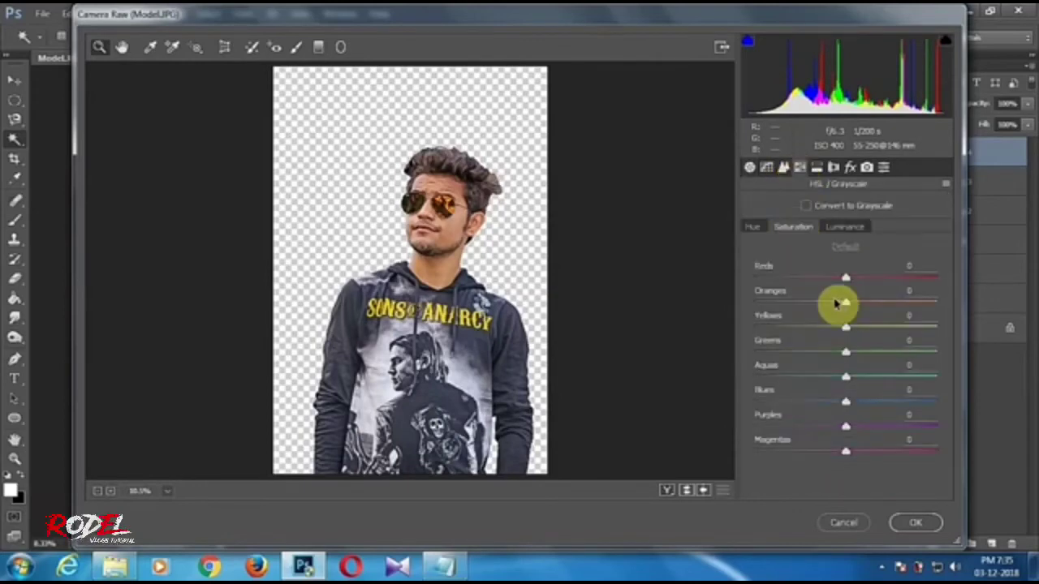
{"action": "left_click_drag", "start_coordinate": [846, 304], "coordinate": [889, 303]}
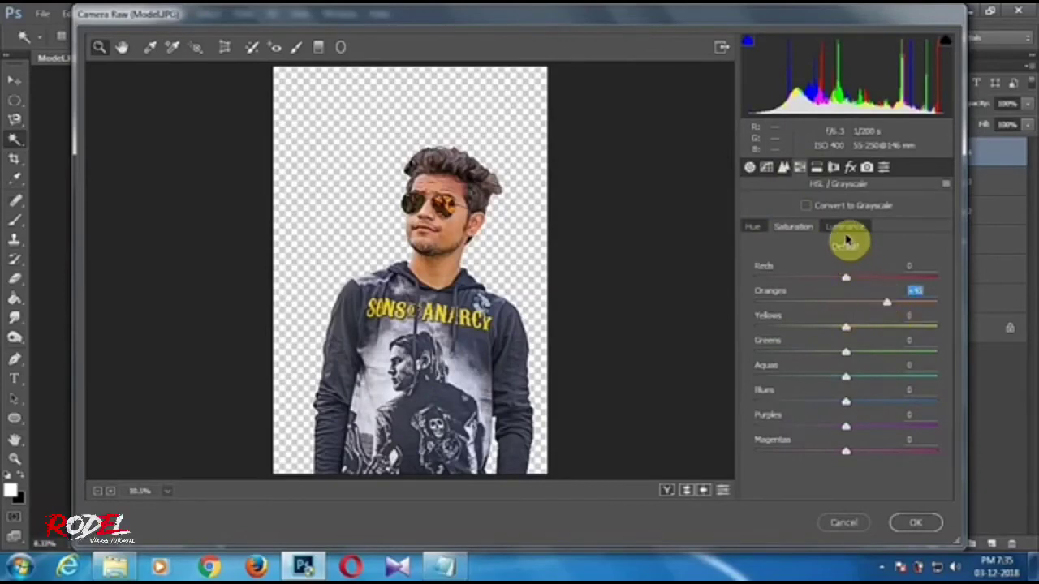
{"action": "left_click", "coordinate": [844, 228]}
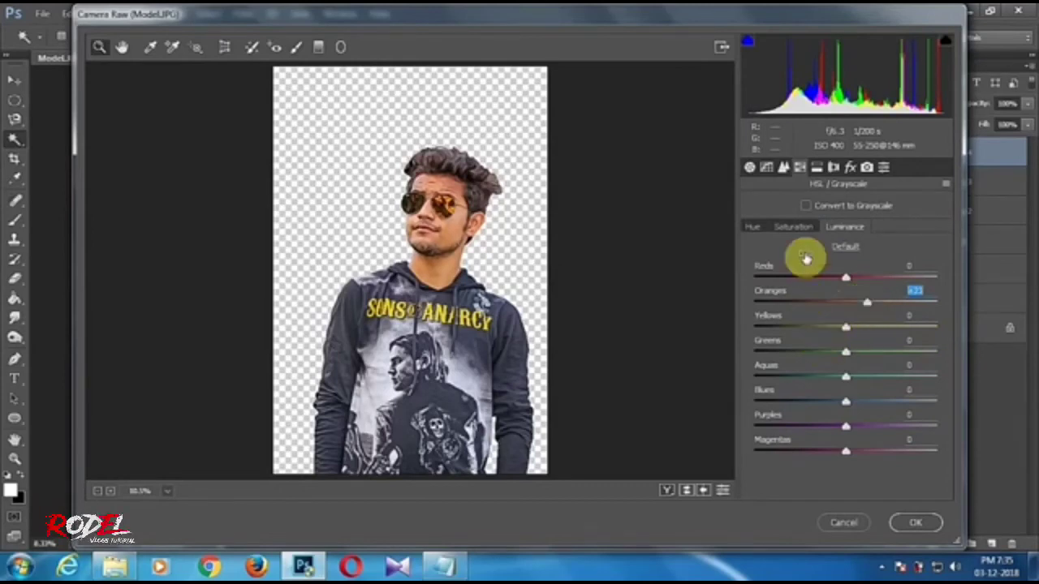
{"action": "left_click", "coordinate": [806, 231]}
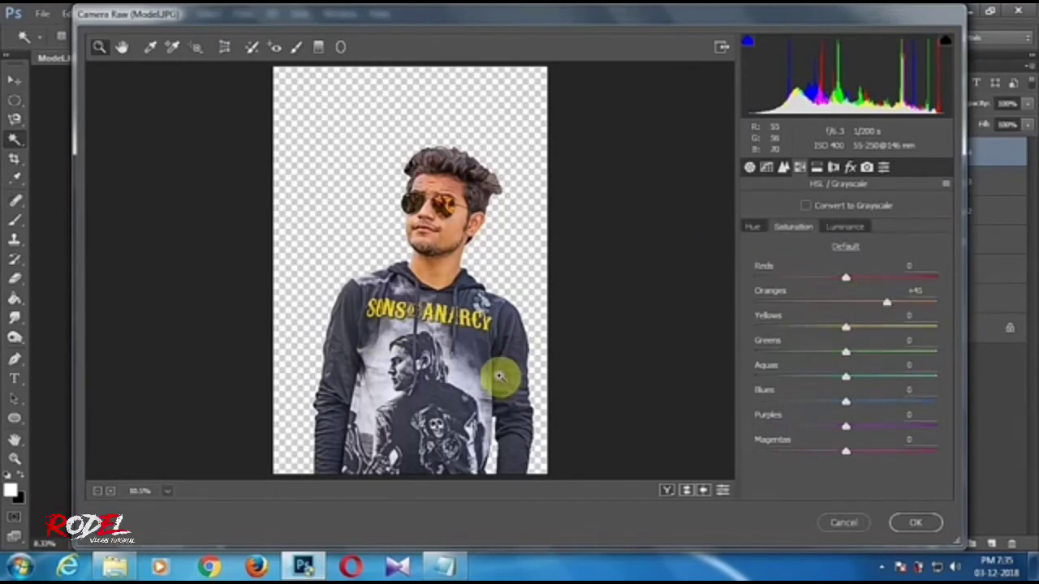
{"action": "left_click_drag", "start_coordinate": [872, 332], "coordinate": [907, 327]}
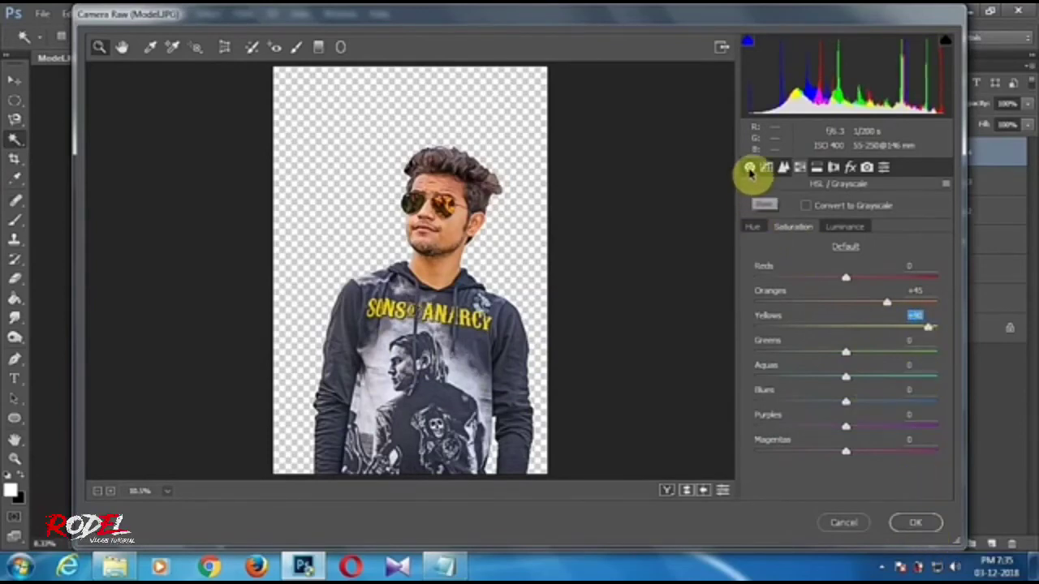
{"action": "left_click", "coordinate": [749, 168]}
{"action": "left_click_drag", "start_coordinate": [841, 465], "coordinate": [906, 468]}
{"action": "mouse_move", "coordinate": [798, 432]}
{"action": "left_mouse_down"}
{"action": "mouse_move", "coordinate": [807, 436]}
{"action": "mouse_move", "coordinate": [798, 434]}
{"action": "left_mouse_up"}
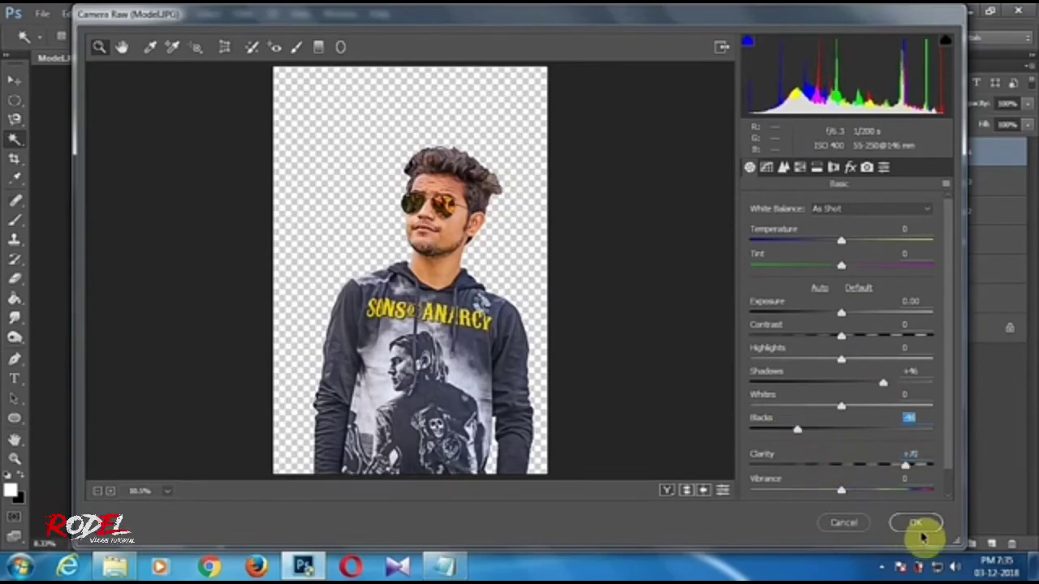
{"action": "left_click", "coordinate": [918, 524]}
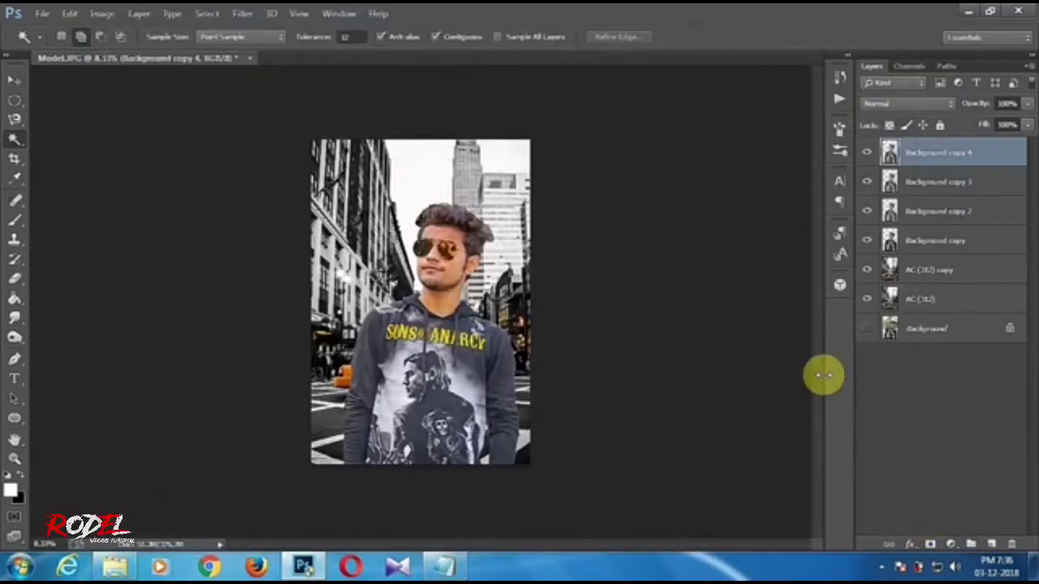
Undo the last action, then apply a Gaussian Blur to the AC (312) copy street layer
{"action": "key", "text": "ctrl+z"}
{"action": "key", "text": "ctrl+z"}
{"action": "left_click", "coordinate": [911, 271]}
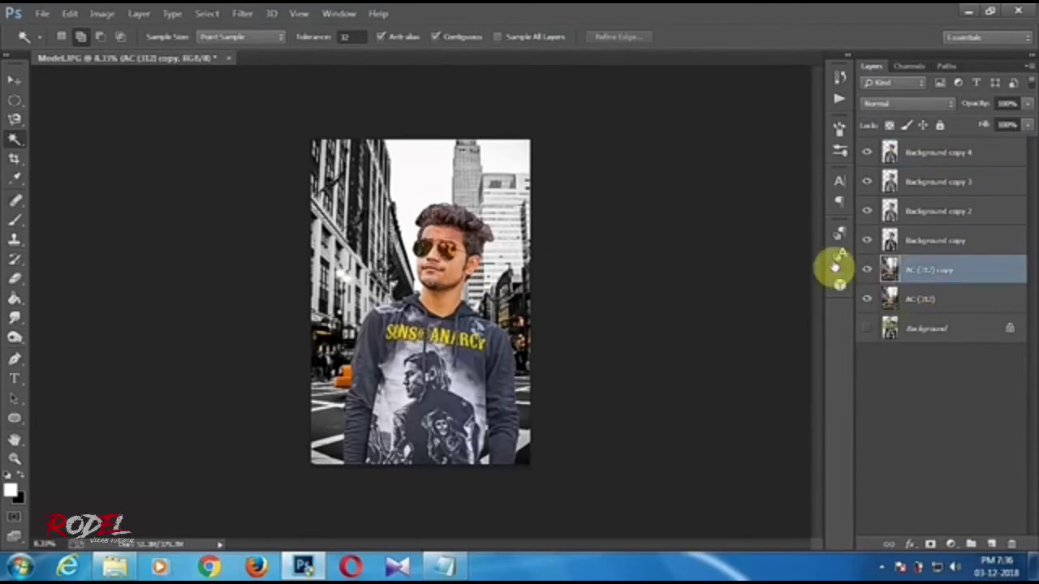
{"action": "left_click", "coordinate": [244, 13]}
{"action": "mouse_move", "coordinate": [333, 179]}
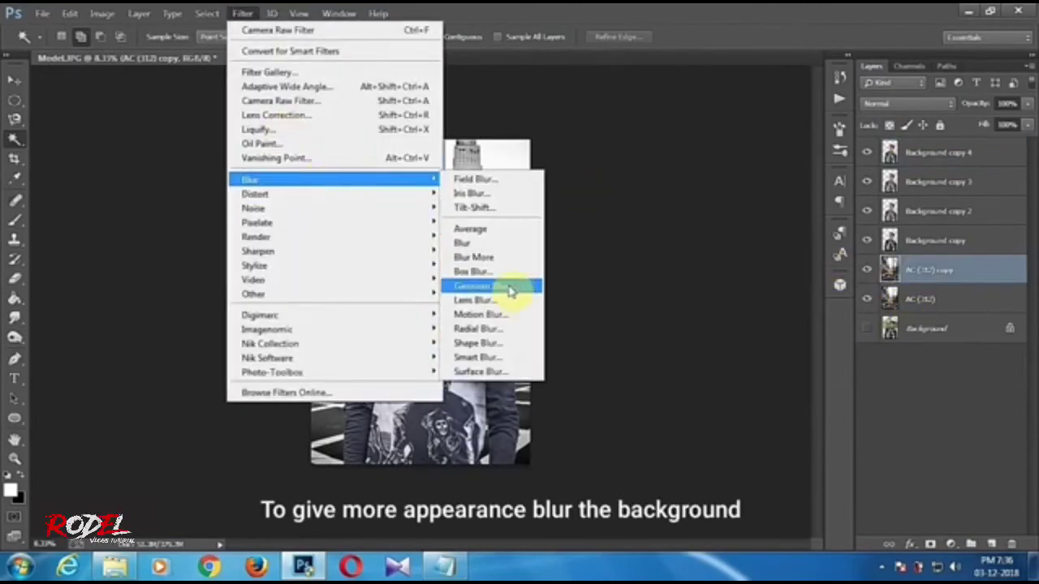
{"action": "left_click", "coordinate": [509, 287]}
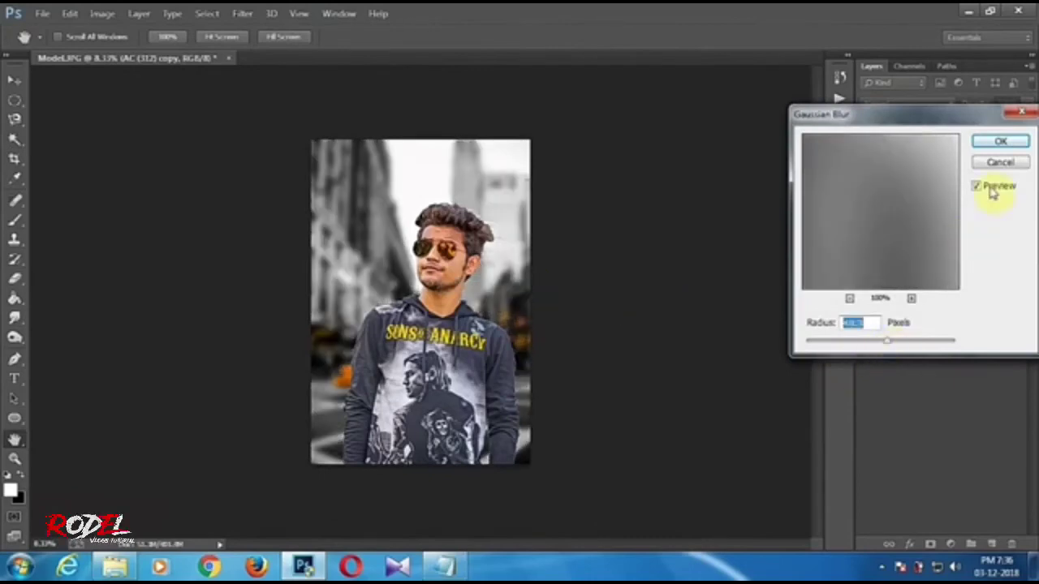
{"action": "left_click", "coordinate": [1001, 143]}
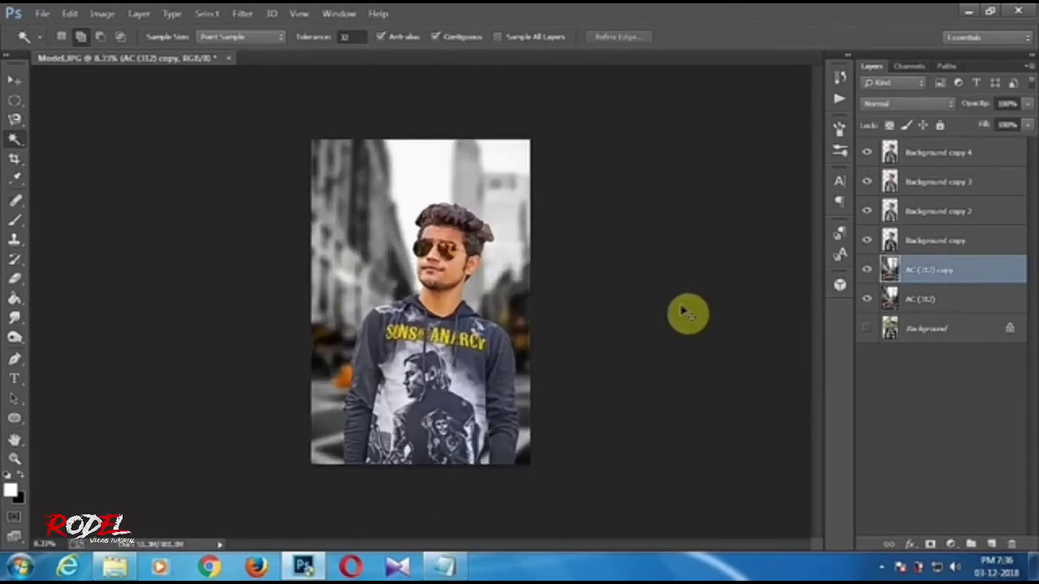
{"action": "key", "text": "ctrl+plus"}
{"action": "key", "text": "ctrl+minus"}
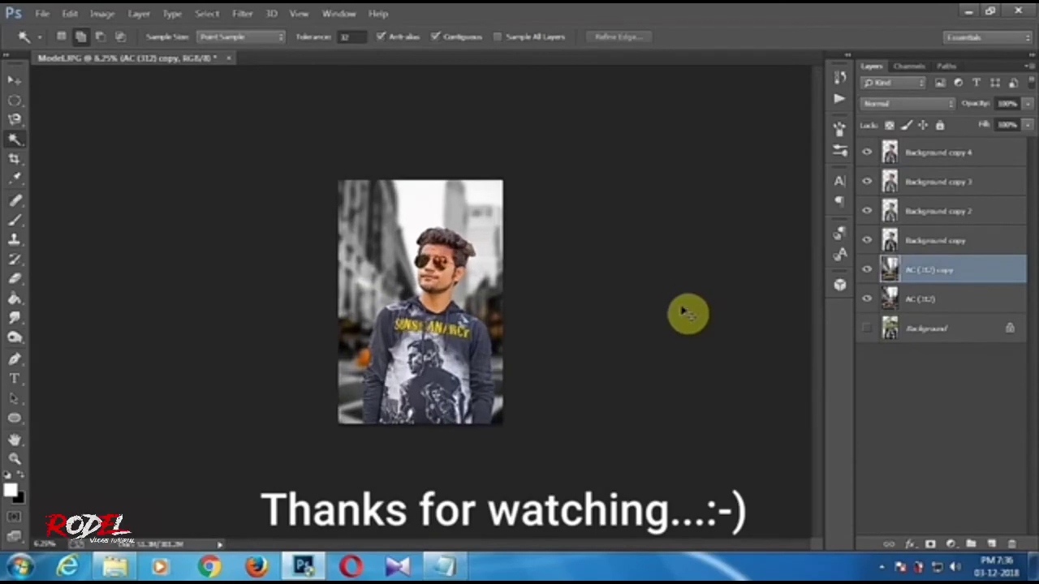